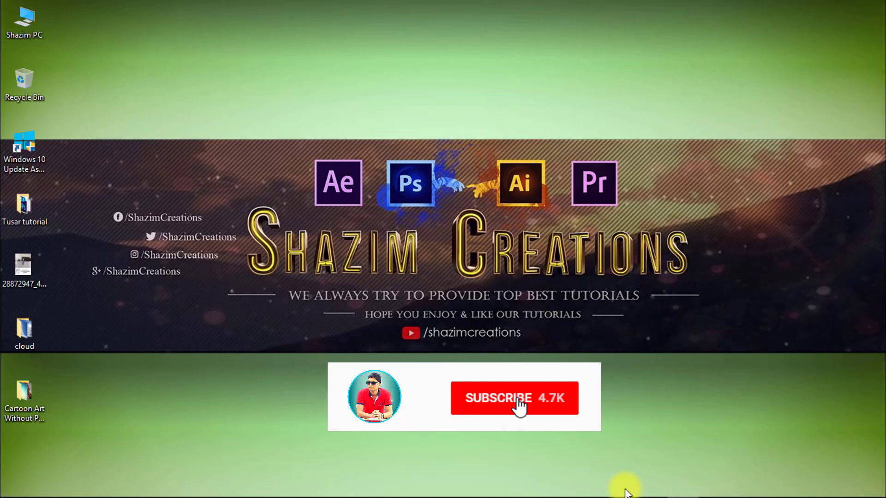
# Step: Switch to Photoshop and open the "Cartoon effect" image from the Cartoon Art Without Pen tool folder
pyautogui.click(642, 486)
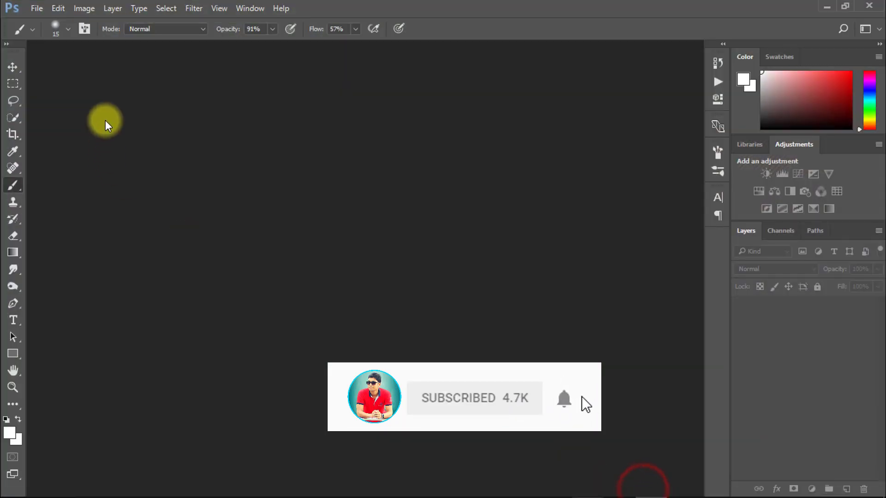
pyautogui.click(36, 9)
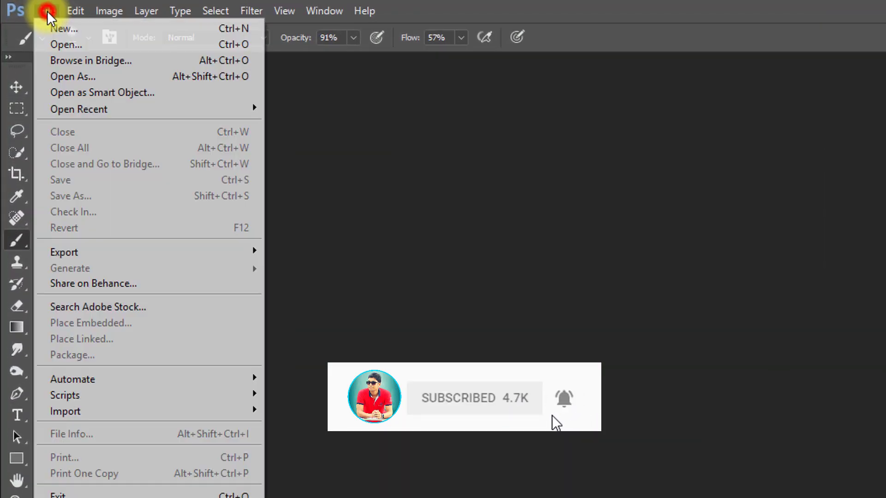
pyautogui.click(77, 46)
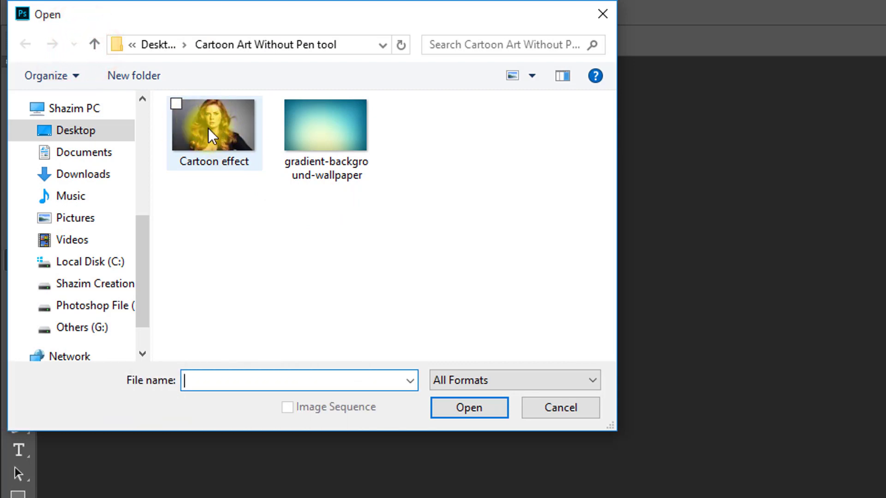
pyautogui.click(208, 127)
pyautogui.click(472, 407)
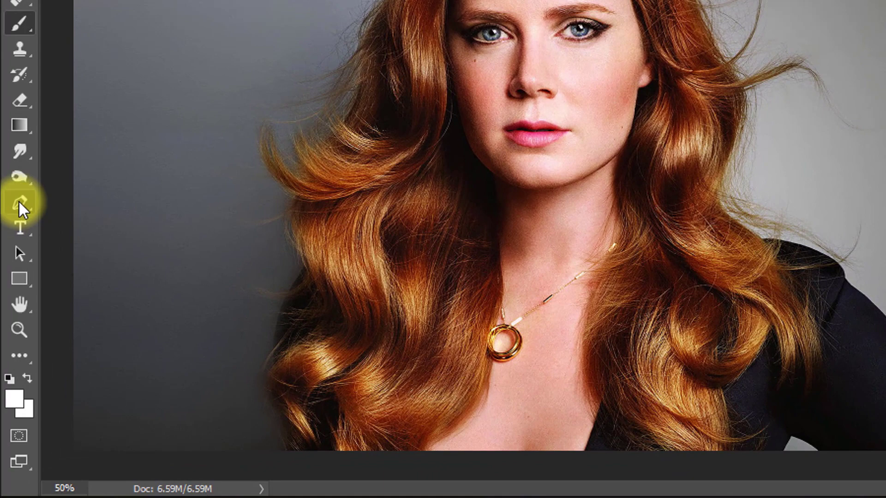
# Step: Start a Pen tool path at the photo's bottom edge and trace the outer hair up the lower left side
pyautogui.rightClick(19, 203)
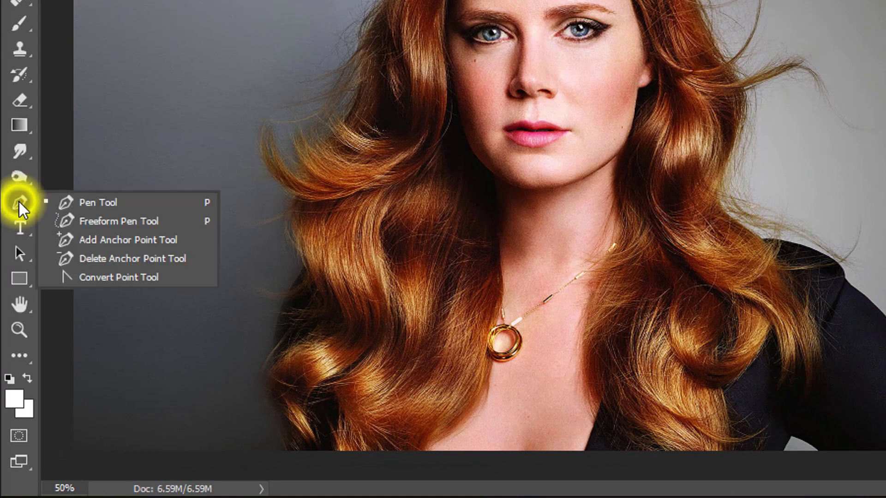
pyautogui.click(86, 206)
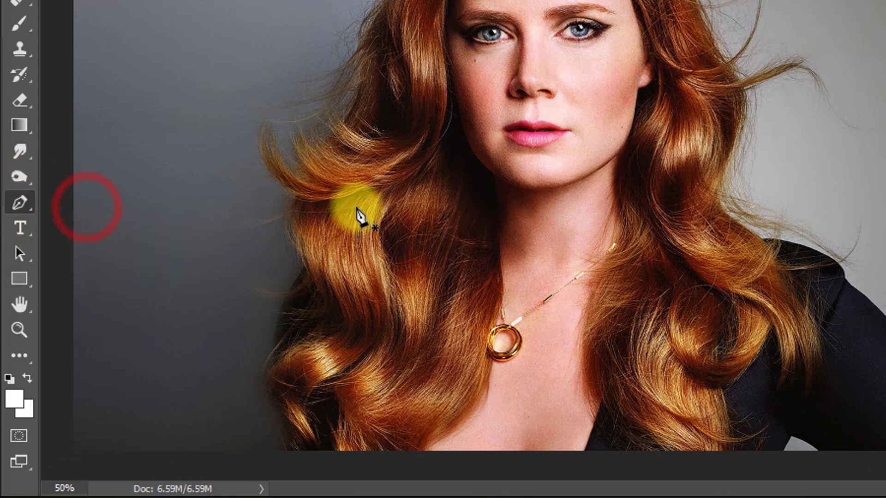
pyautogui.keyDown('ctrl'); pyautogui.click(301, 394); pyautogui.keyUp('ctrl')
pyautogui.keyDown('ctrl'); pyautogui.click(301, 394); pyautogui.keyUp('ctrl')
pyautogui.moveTo(357, 417); pyautogui.dragTo(360, 273)
pyautogui.moveTo(254, 338); pyautogui.dragTo(255, 281)
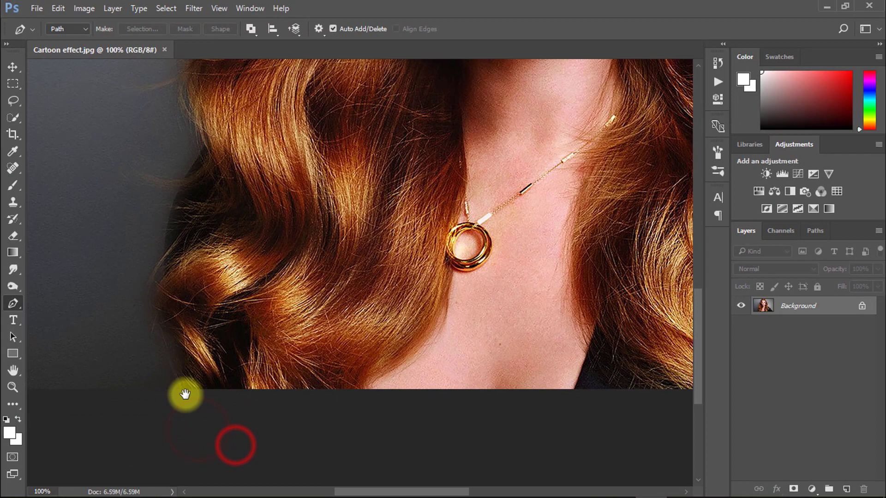
pyautogui.click(177, 390)
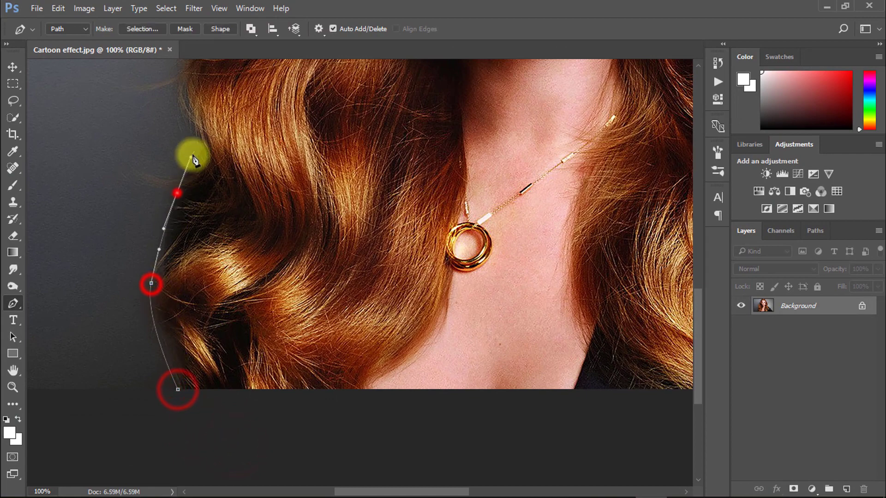
pyautogui.moveTo(200, 134); pyautogui.dragTo(194, 118)
# Step: Continue the path around the flicked-out hair on the left side of the photo and up towards the head
pyautogui.moveTo(187, 111); pyautogui.dragTo(240, 333)
pyautogui.click(235, 306)
pyautogui.click(238, 281)
pyautogui.moveTo(194, 208); pyautogui.dragTo(242, 186)
pyautogui.moveTo(251, 173); pyautogui.dragTo(214, 314)
pyautogui.moveTo(214, 266); pyautogui.dragTo(243, 250)
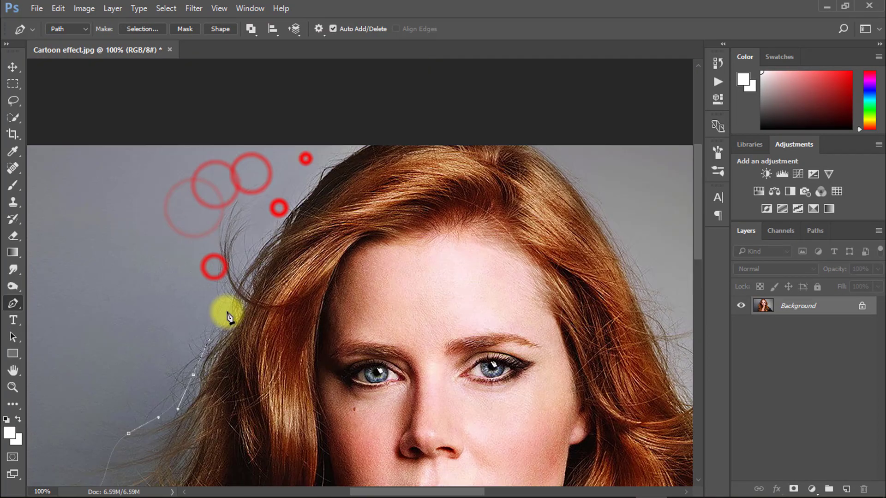
# Step: Trace the path around the loose strand beside the upper left of the head and over the crown
pyautogui.click(229, 301)
pyautogui.moveTo(211, 226); pyautogui.dragTo(229, 183)
pyautogui.click(247, 202)
pyautogui.click(237, 271)
pyautogui.moveTo(293, 192); pyautogui.dragTo(220, 306)
pyautogui.moveTo(269, 289); pyautogui.dragTo(307, 283)
# Step: Continue the path down the right side of the head, enclosing the upper flyaway strands
pyautogui.moveTo(459, 308); pyautogui.dragTo(389, 179)
pyautogui.click(438, 276)
pyautogui.click(465, 302)
pyautogui.moveTo(522, 263); pyautogui.dragTo(525, 256)
pyautogui.moveTo(513, 332); pyautogui.dragTo(527, 290)
pyautogui.click(528, 312)
pyautogui.click(493, 387)
# Step: Trace the path around the long flyaway strand on the right and down the hair to the shoulder
pyautogui.moveTo(569, 368); pyautogui.dragTo(506, 152)
pyautogui.moveTo(521, 181); pyautogui.dragTo(519, 204)
pyautogui.moveTo(465, 144); pyautogui.dragTo(443, 143)
pyautogui.moveTo(405, 168); pyautogui.dragTo(405, 175)
pyautogui.moveTo(383, 268); pyautogui.dragTo(374, 287)
pyautogui.moveTo(428, 321); pyautogui.dragTo(447, 326)
pyautogui.moveTo(510, 364); pyautogui.dragTo(529, 360)
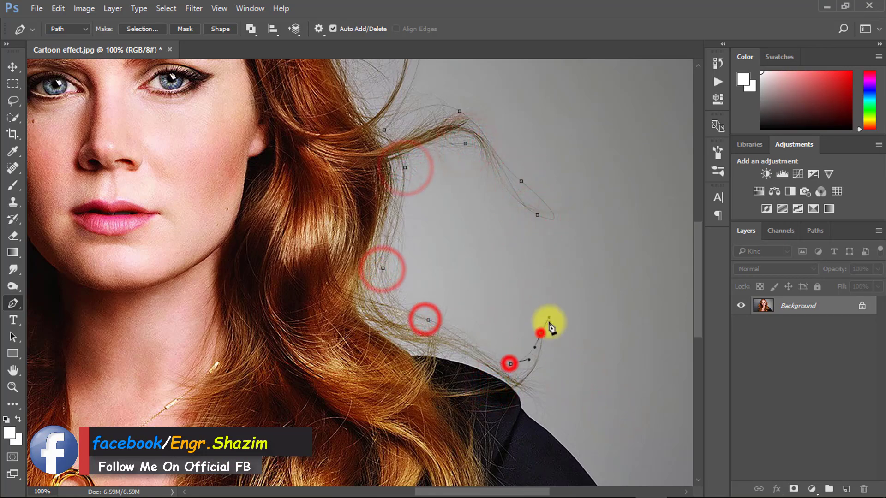
# Step: Trace the path along the black sleeve from the shoulder to the bottom edge of the photo
pyautogui.click(538, 362)
pyautogui.click(521, 399)
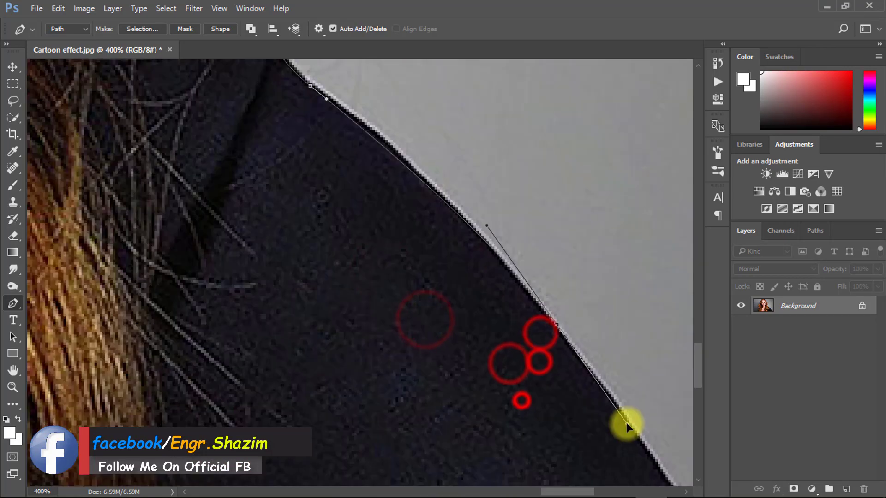
pyautogui.moveTo(613, 415); pyautogui.dragTo(526, 360)
pyautogui.moveTo(526, 360); pyautogui.dragTo(457, 301)
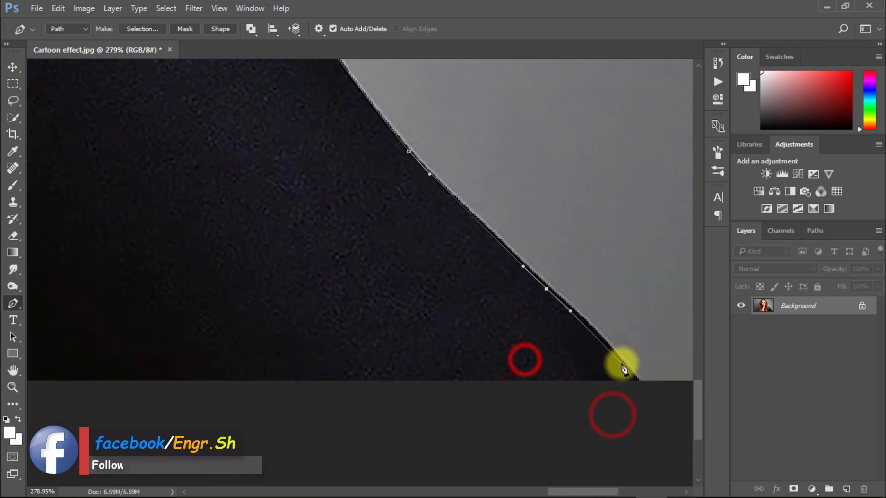
pyautogui.click(637, 381)
# Step: Run the path along the bottom edge around the grey gap under the arm and close it at its starting point
pyautogui.moveTo(620, 363); pyautogui.dragTo(794, 384)
pyautogui.moveTo(385, 326); pyautogui.dragTo(600, 332)
pyautogui.moveTo(498, 354); pyautogui.dragTo(630, 354)
pyautogui.click(500, 388)
pyautogui.moveTo(409, 335); pyautogui.dragTo(388, 338)
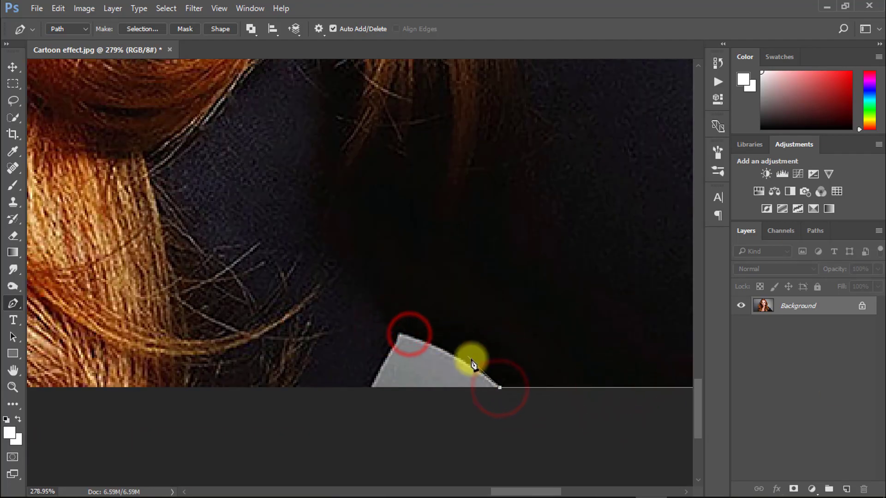
pyautogui.click(371, 386)
pyautogui.moveTo(323, 397); pyautogui.dragTo(272, 280)
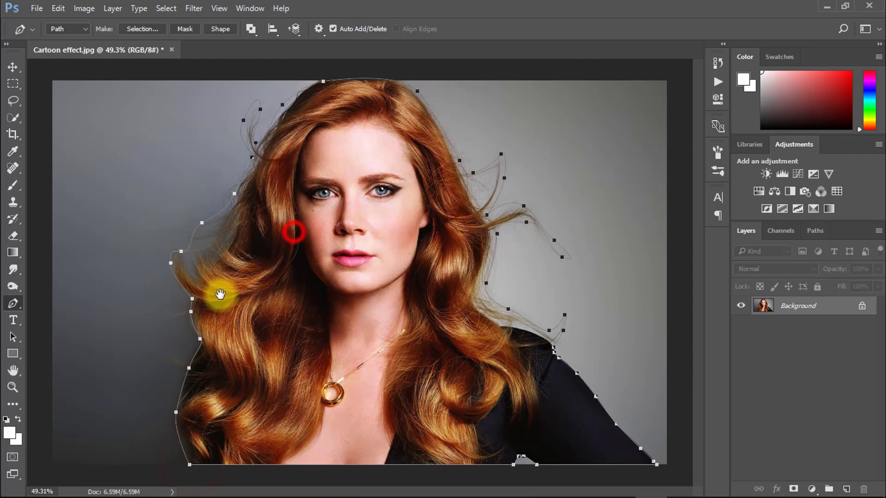
# Step: Convert the closed path into a new anti-aliased selection with a 0.1 pixel feather radius
pyautogui.moveTo(411, 234); pyautogui.dragTo(403, 237)
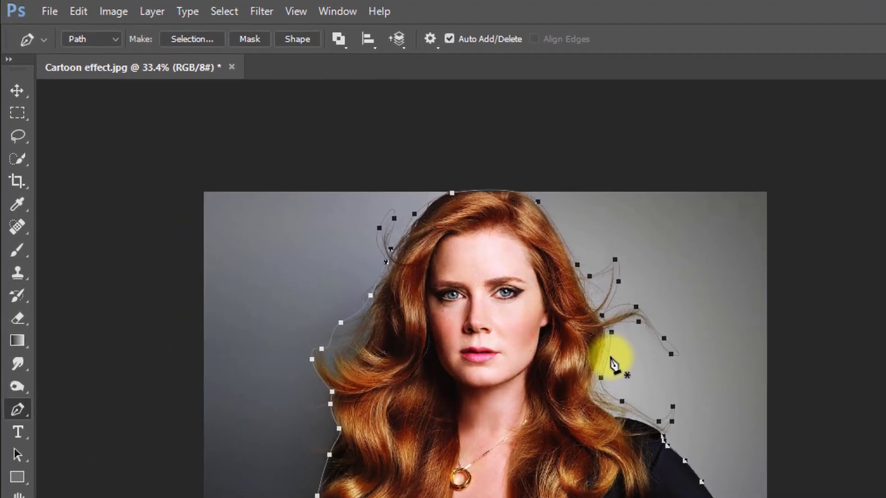
pyautogui.rightClick(385, 252)
pyautogui.click(632, 364)
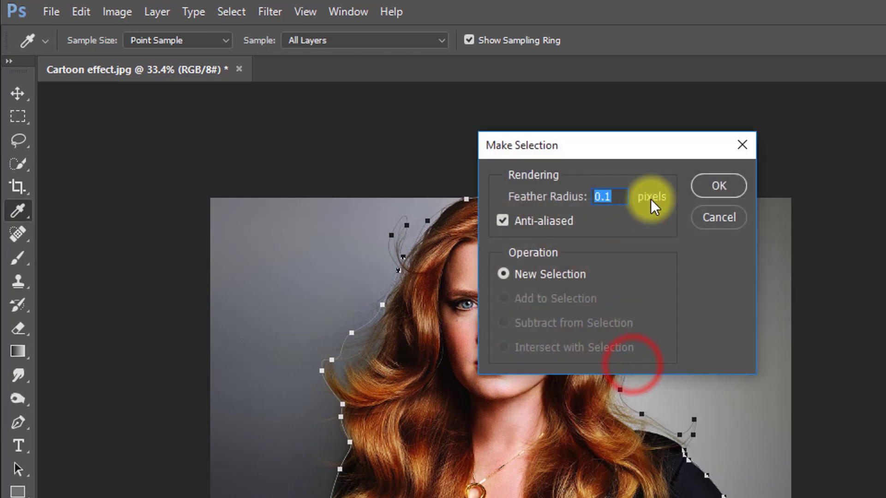
pyautogui.click(713, 188)
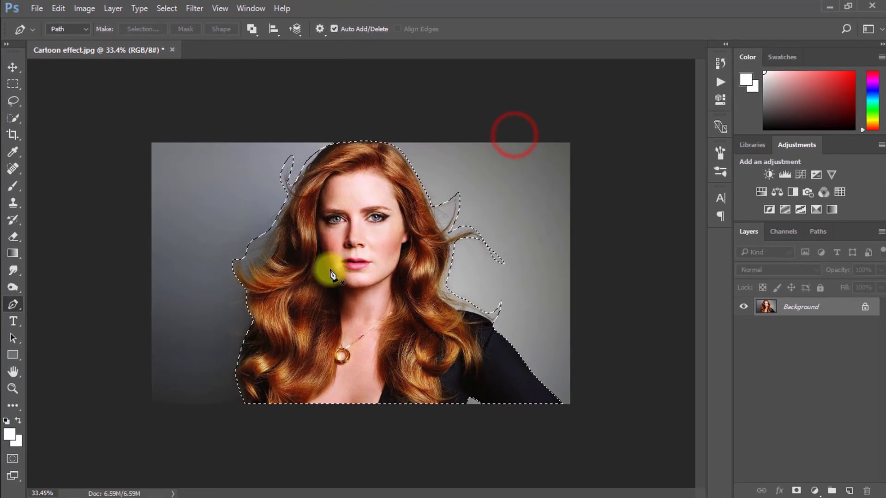
# Step: Open the selection in Select and Mask and set the view mode to Onion Skin
pyautogui.moveTo(382, 215); pyautogui.dragTo(394, 216)
pyautogui.hotkey('ctrl', 'alt', 'r')
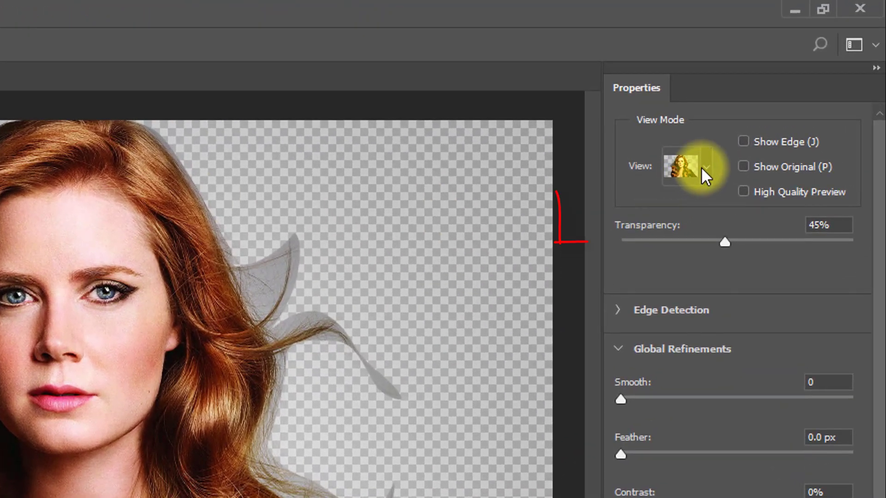
pyautogui.click(769, 108)
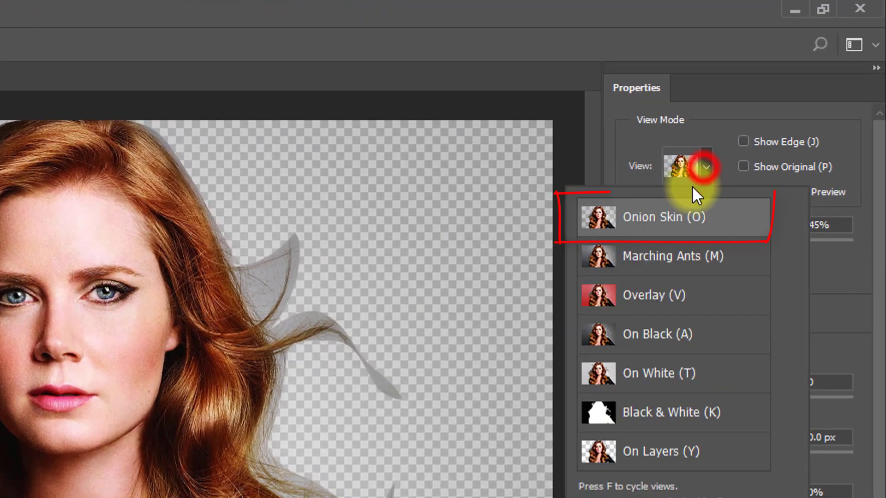
pyautogui.click(671, 217)
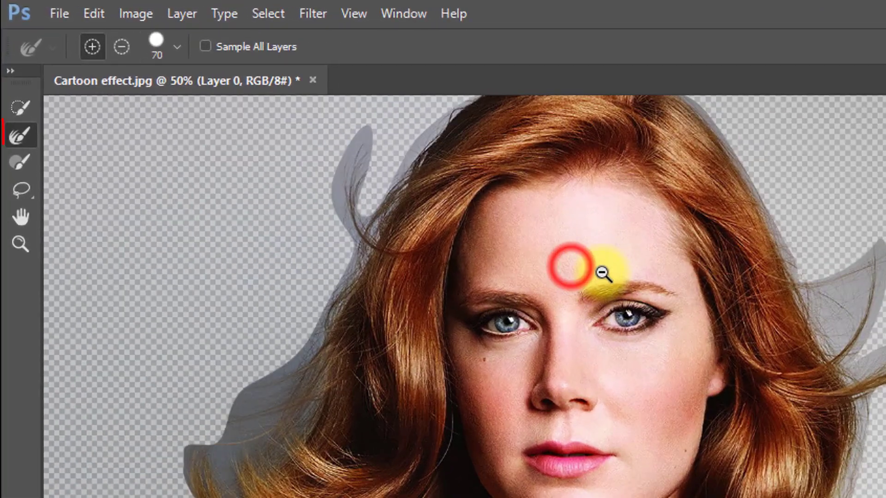
# Step: Brush with the Refine Edge Brush over the loose strand and hair edges down the left side of the woman
pyautogui.moveTo(323, 227); pyautogui.dragTo(513, 339)
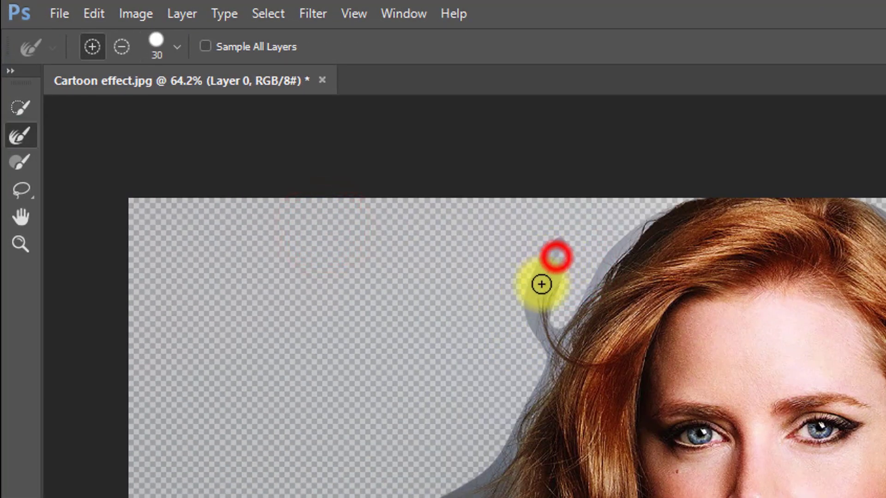
pyautogui.moveTo(541, 284)
pyautogui.mouseDown()
pyautogui.moveTo(538, 323)
pyautogui.moveTo(549, 350)
pyautogui.mouseUp()
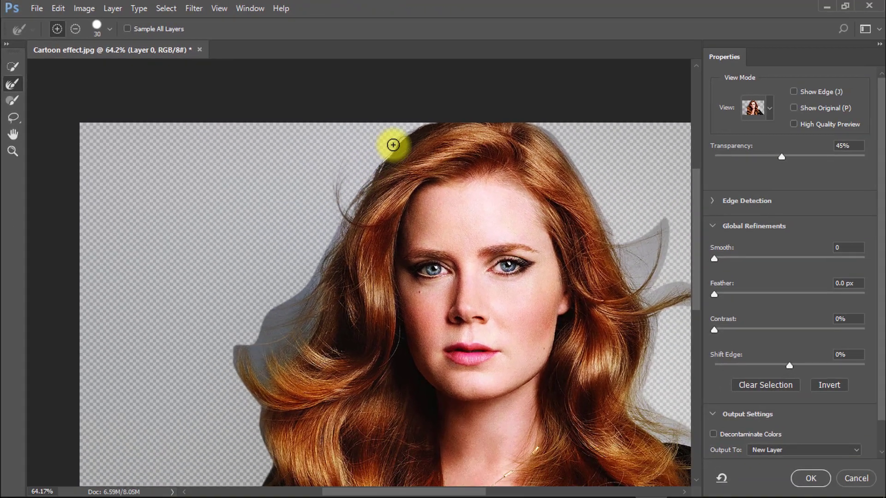
pyautogui.moveTo(350, 213)
pyautogui.mouseDown()
pyautogui.moveTo(295, 292)
pyautogui.moveTo(303, 309)
pyautogui.moveTo(286, 298)
pyautogui.moveTo(270, 319)
pyautogui.moveTo(308, 331)
pyautogui.moveTo(307, 308)
pyautogui.moveTo(301, 339)
pyautogui.moveTo(302, 300)
pyautogui.moveTo(227, 314)
pyautogui.moveTo(281, 312)
pyautogui.moveTo(209, 331)
pyautogui.moveTo(309, 302)
pyautogui.mouseUp()
pyautogui.keyDown('ctrl'); pyautogui.click(299, 314); pyautogui.keyUp('ctrl')
pyautogui.press(']')
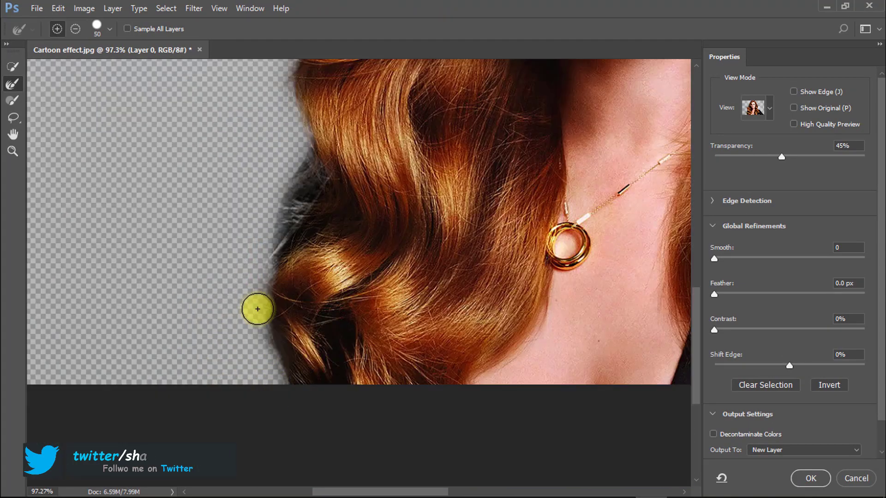
pyautogui.moveTo(268, 154); pyautogui.dragTo(199, 326)
# Step: Reduce the Refine Edge Brush size to 25 and refine the hair edge around the top of the head
pyautogui.moveTo(437, 217)
pyautogui.mouseDown()
pyautogui.moveTo(393, 237)
pyautogui.moveTo(261, 261)
pyautogui.mouseUp()
pyautogui.moveTo(372, 134)
pyautogui.mouseDown()
pyautogui.moveTo(354, 162)
pyautogui.moveTo(304, 135)
pyautogui.mouseUp()
pyautogui.press('[')
pyautogui.press('[')
pyautogui.press('[')
pyautogui.press('[')
pyautogui.press('[')
pyautogui.moveTo(228, 187); pyautogui.dragTo(221, 215)
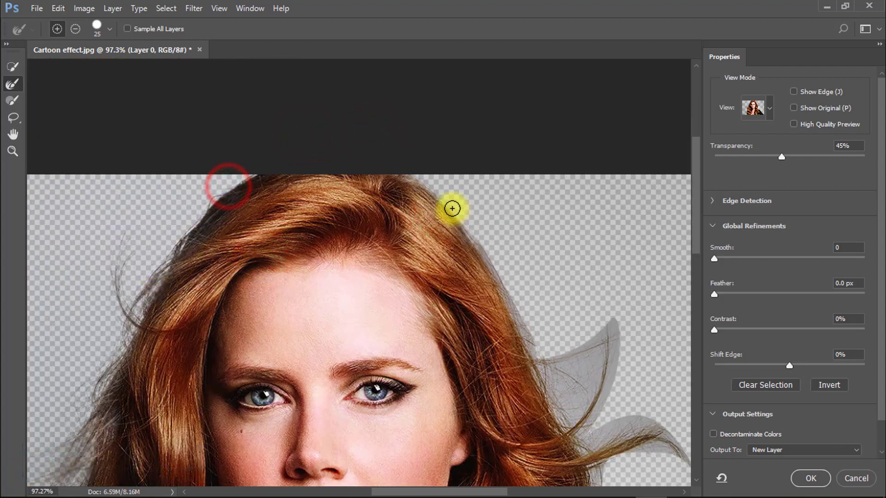
# Step: Refine the hair edges and flyaway strands on the right side of the head down to the shoulder
pyautogui.moveTo(544, 324)
pyautogui.mouseDown()
pyautogui.moveTo(419, 212)
pyautogui.moveTo(443, 243)
pyautogui.mouseUp()
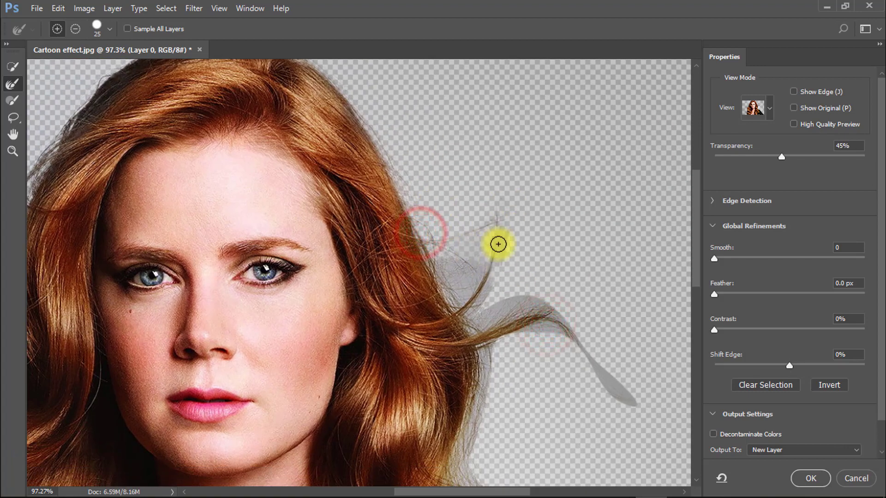
pyautogui.moveTo(446, 285); pyautogui.dragTo(496, 310)
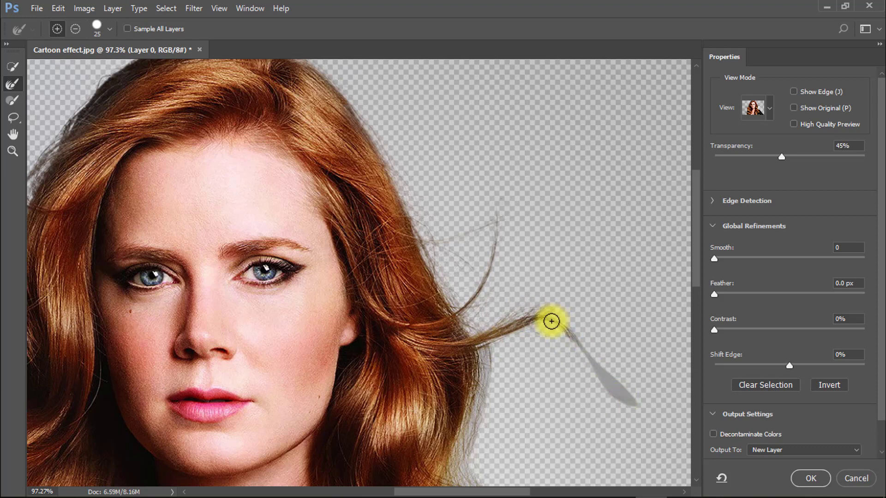
pyautogui.moveTo(488, 410); pyautogui.dragTo(493, 238)
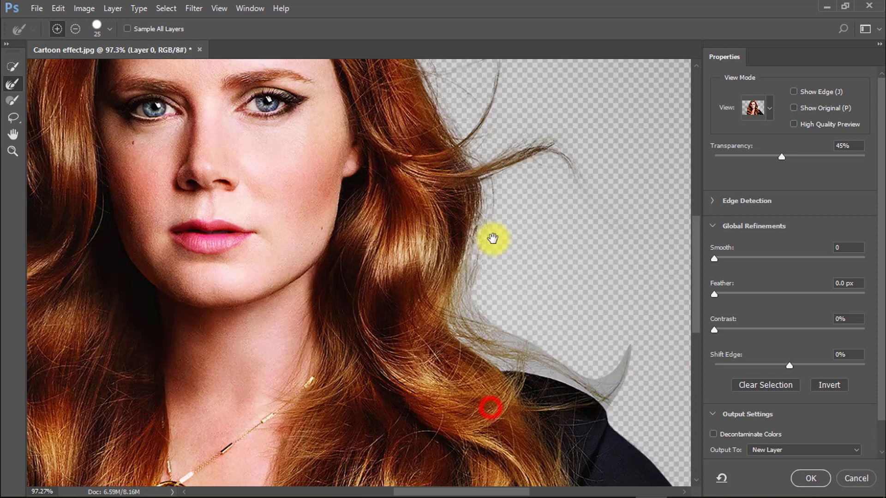
pyautogui.hotkey('ctrl', '0')
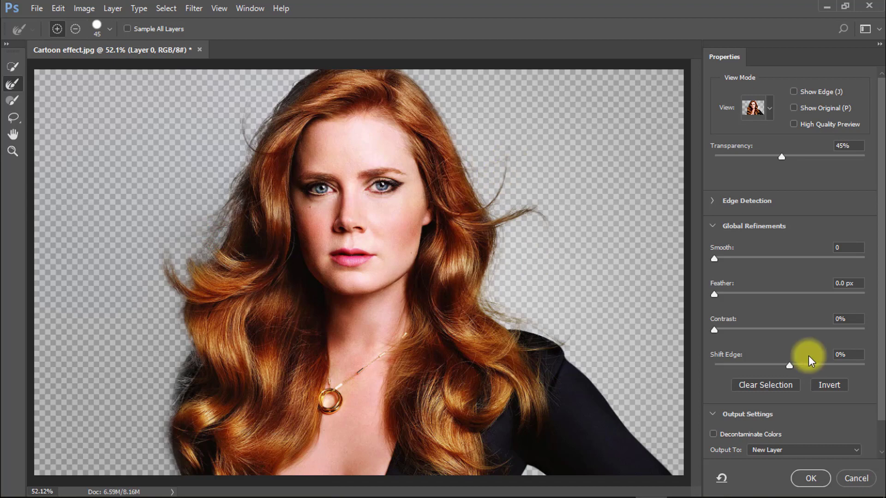
# Step: Output the refined selection to a new layer with Remember Settings enabled
pyautogui.scroll(-2, 805, 369)
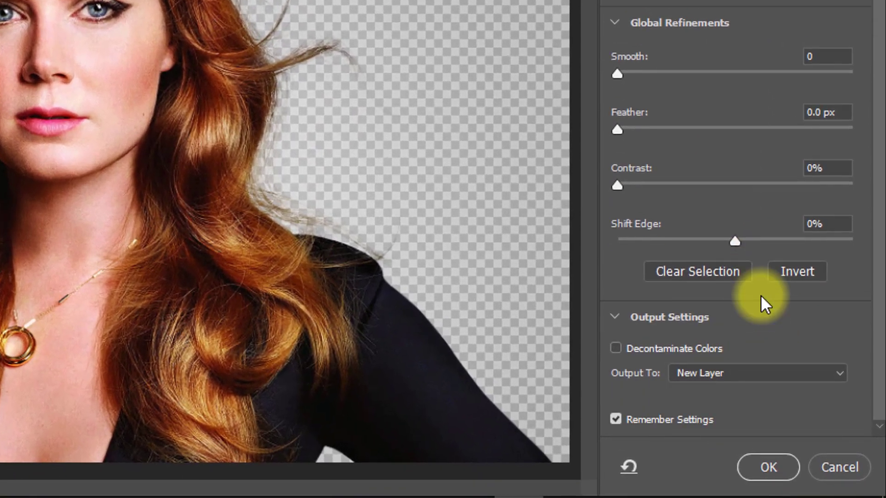
pyautogui.click(706, 373)
pyautogui.click(699, 415)
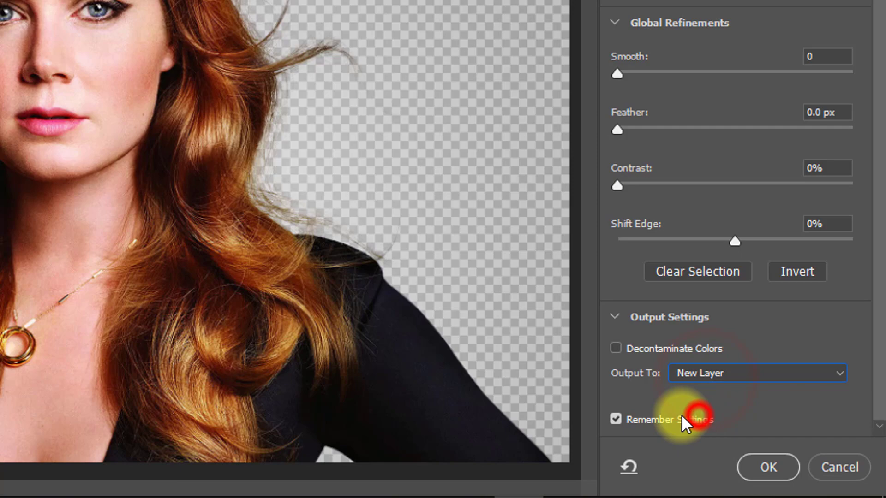
pyautogui.click(616, 420)
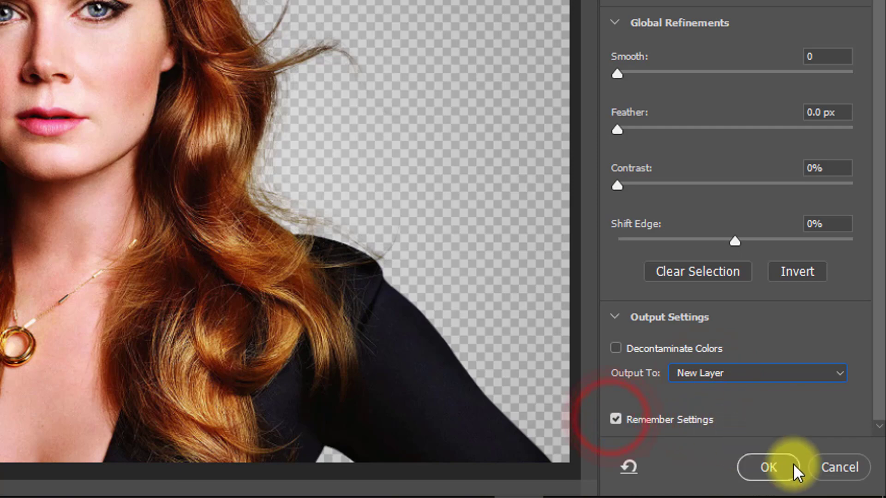
pyautogui.click(779, 467)
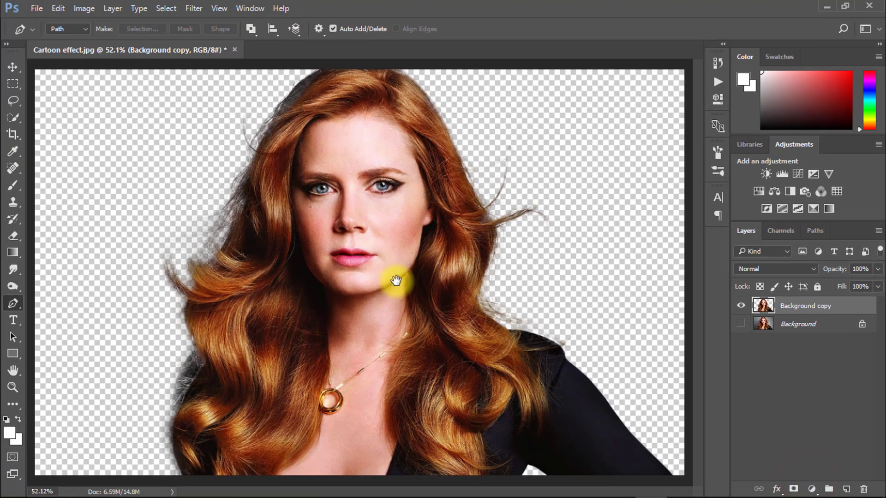
# Step: Crop thin strips off the right and bottom edges of the image and select the cutout layer
pyautogui.click(354, 254)
pyautogui.press('c')
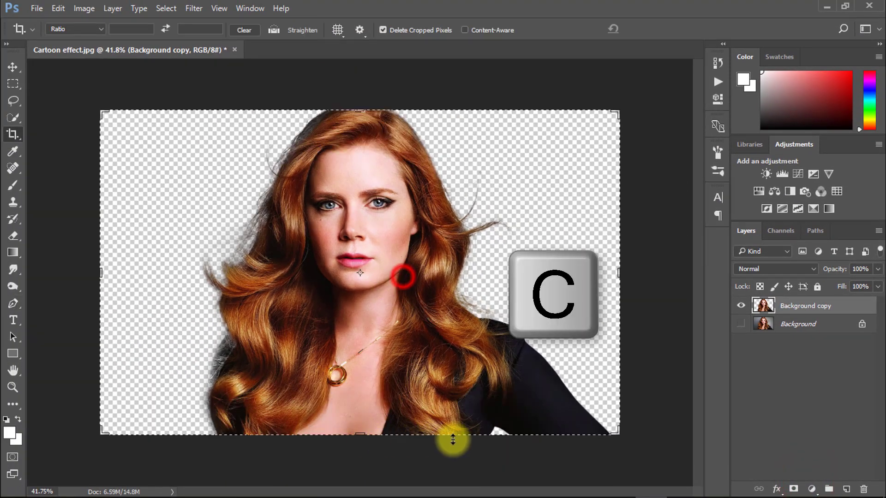
pyautogui.moveTo(395, 440)
pyautogui.mouseDown()
pyautogui.moveTo(389, 424)
pyautogui.moveTo(393, 431)
pyautogui.mouseUp()
pyautogui.moveTo(618, 274)
pyautogui.mouseDown()
pyautogui.moveTo(603, 273)
pyautogui.moveTo(613, 275)
pyautogui.moveTo(606, 283)
pyautogui.mouseUp()
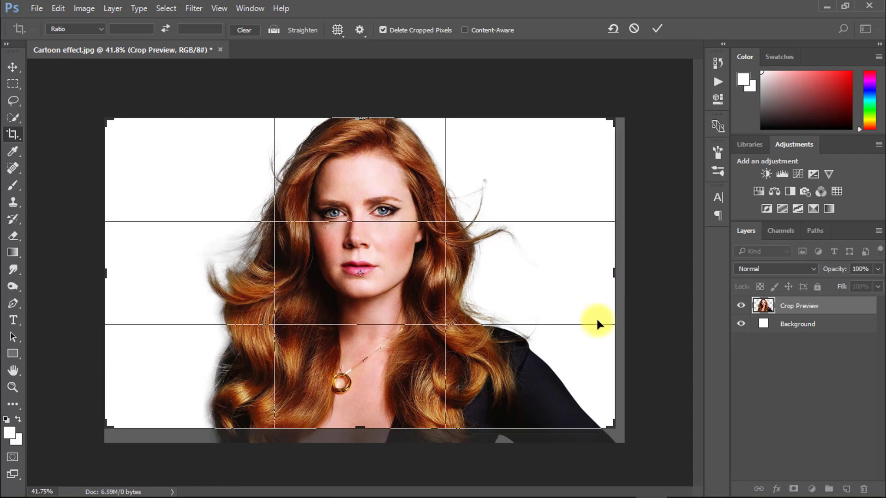
pyautogui.press('Return')
pyautogui.click(771, 307)
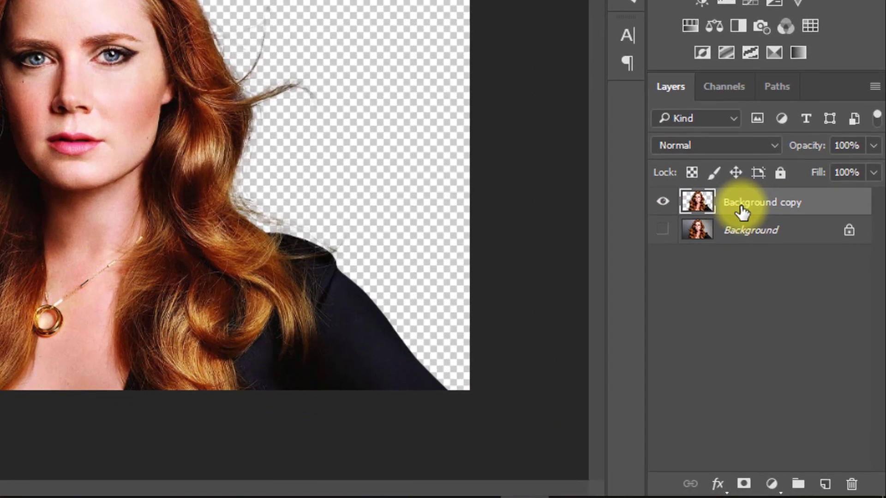
# Step: Rename the cutout layer "Color image" and duplicate it as a new layer named "Art image"
pyautogui.click(792, 309)
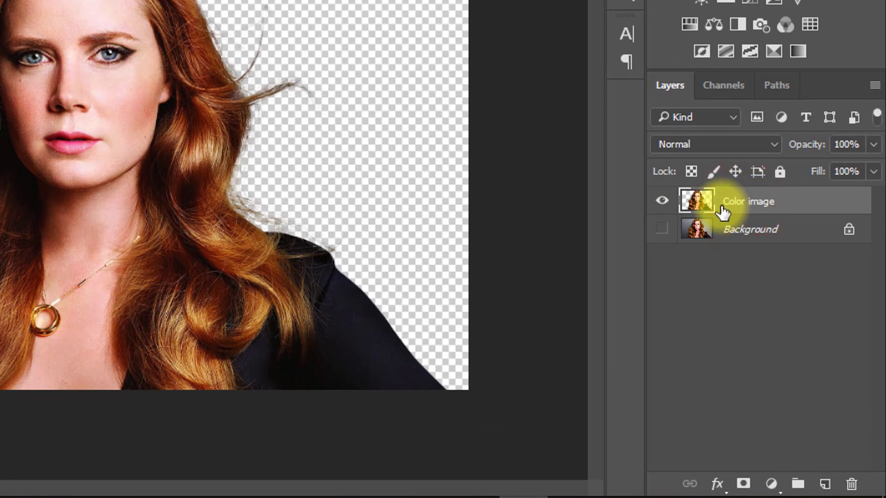
pyautogui.hotkey('ctrl', 'j')
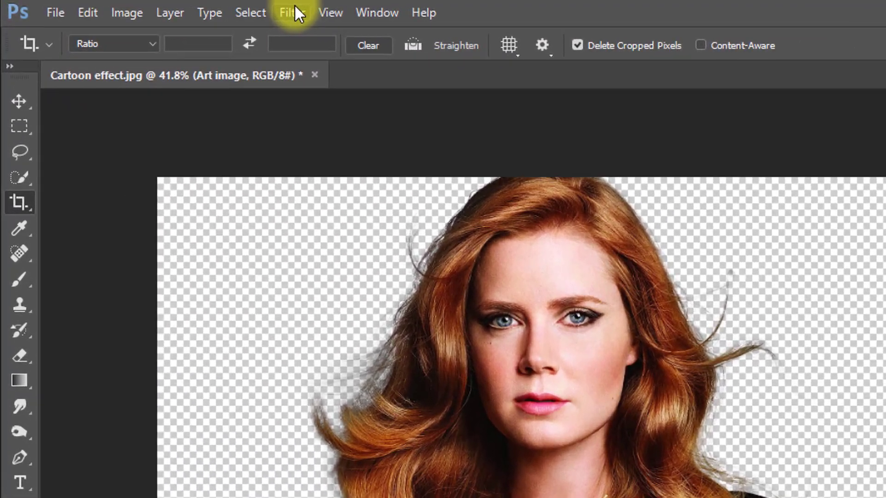
# Step: Apply the Poster Edges filter to the Art image layer with edge thickness 5, edge intensity 10 and posterization 2
pyautogui.click(194, 8)
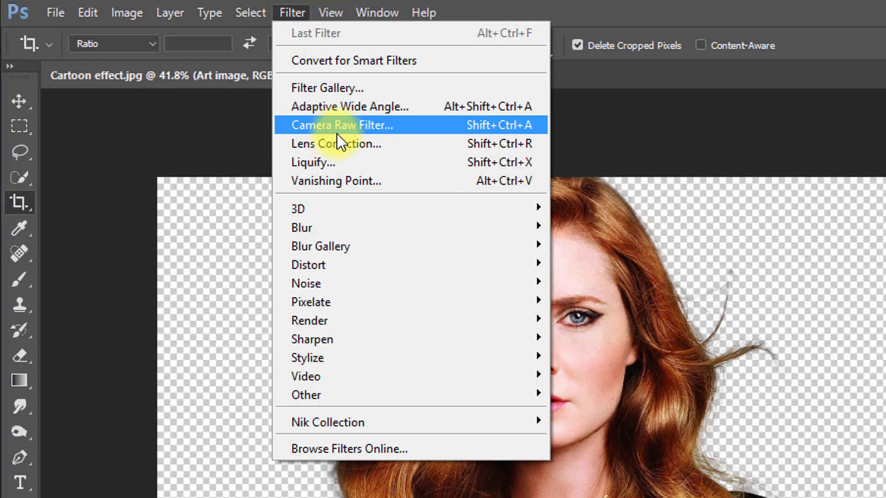
pyautogui.click(305, 89)
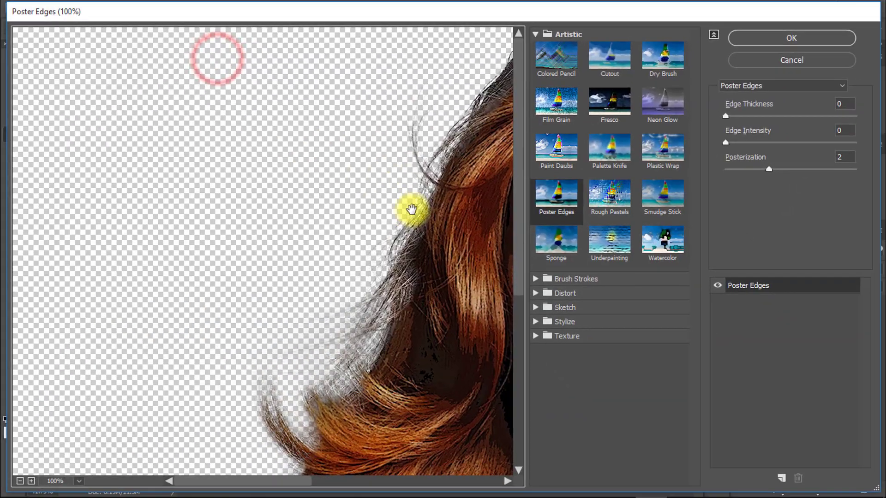
pyautogui.moveTo(421, 210); pyautogui.dragTo(111, 160)
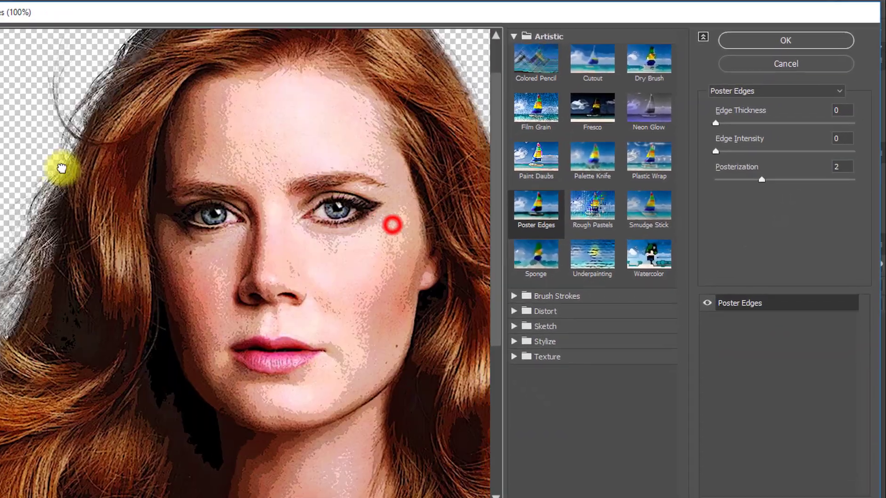
pyautogui.moveTo(264, 190); pyautogui.dragTo(173, 163)
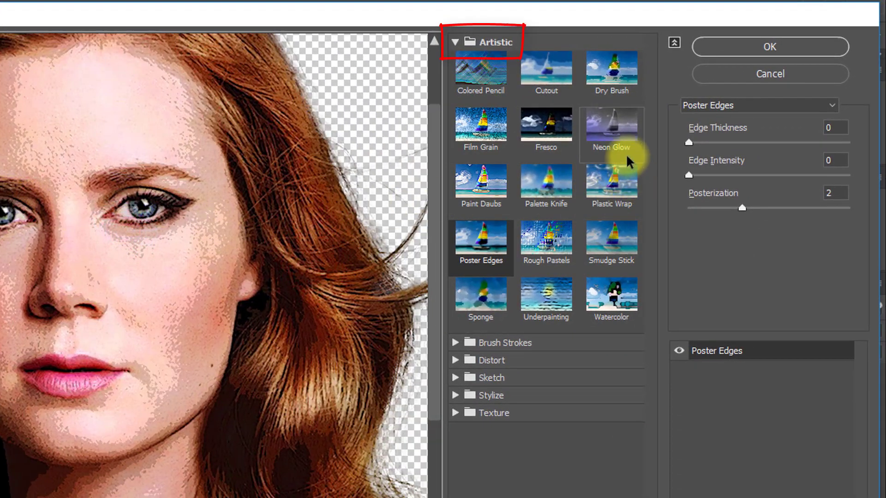
pyautogui.click(485, 248)
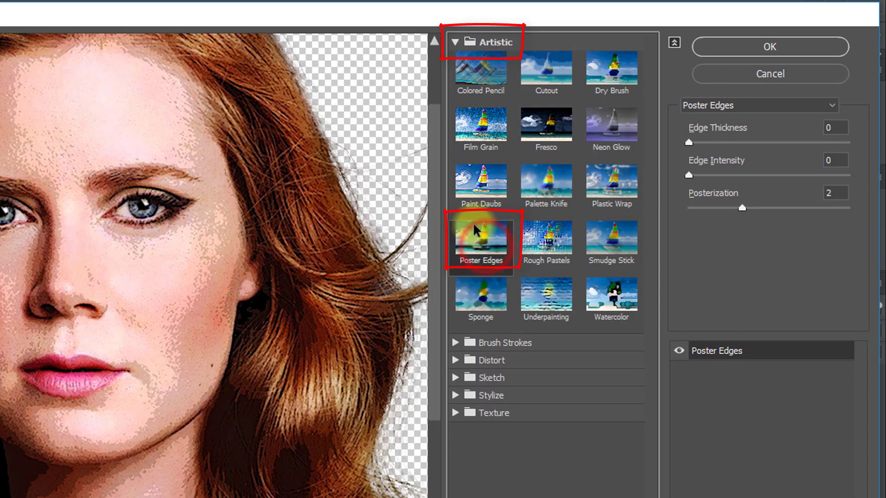
pyautogui.click(844, 128)
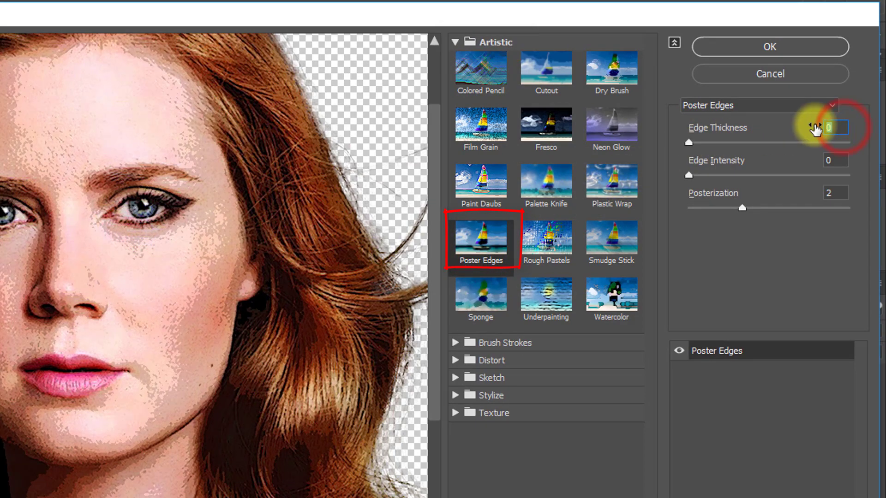
pyautogui.write('5')
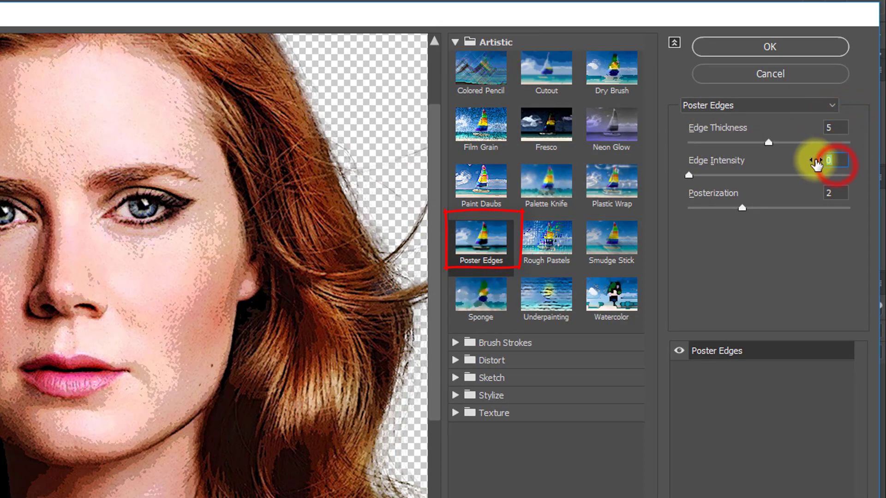
pyautogui.write('10')
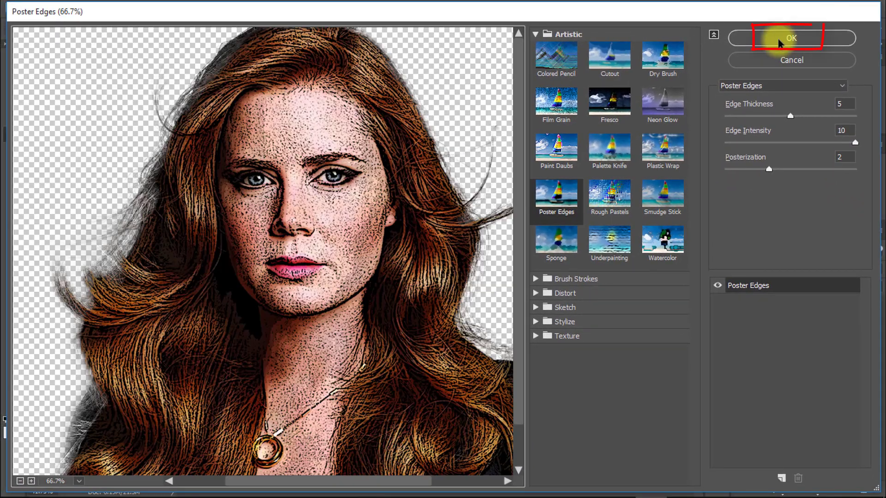
pyautogui.click(779, 41)
# Step: Apply a Threshold adjustment with level 30 to the Art image layer
pyautogui.hotkey('ctrl', '+')
pyautogui.hotkey('ctrl', '+')
pyautogui.click(792, 308)
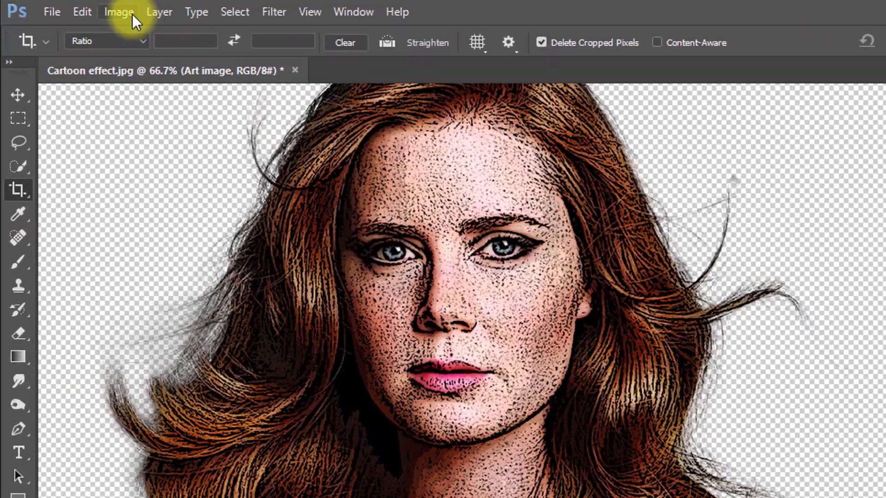
pyautogui.click(84, 8)
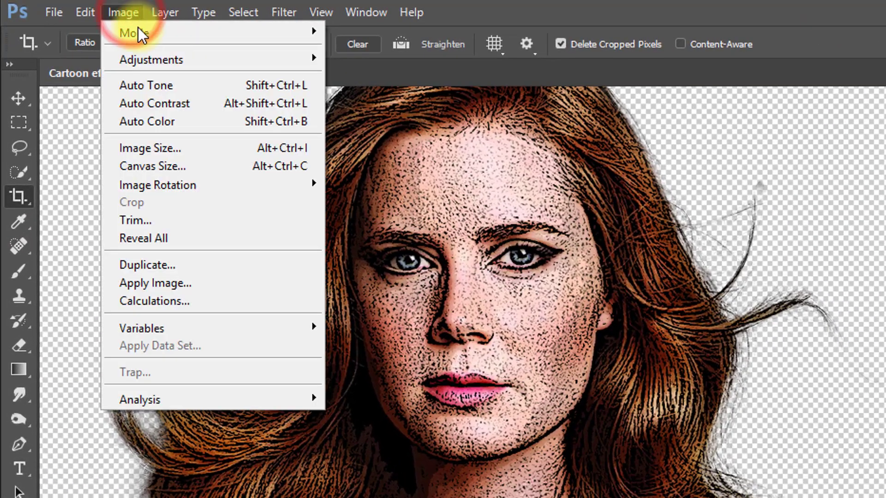
pyautogui.click(167, 59)
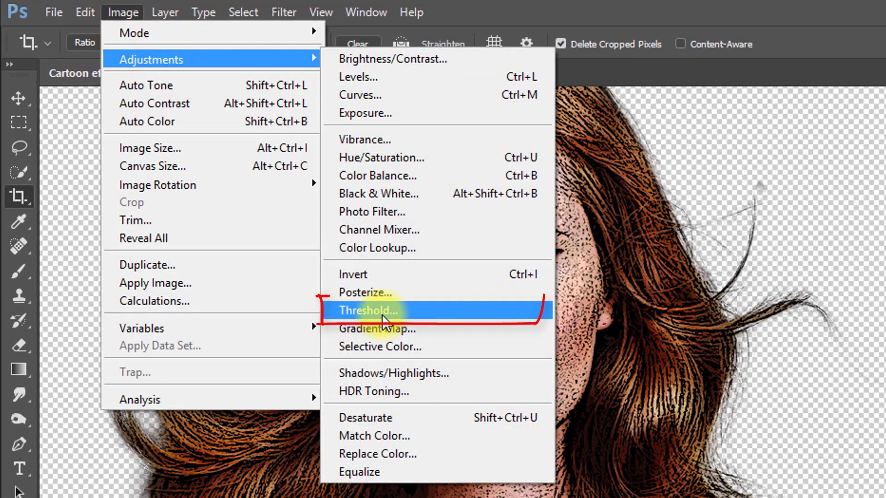
pyautogui.click(455, 306)
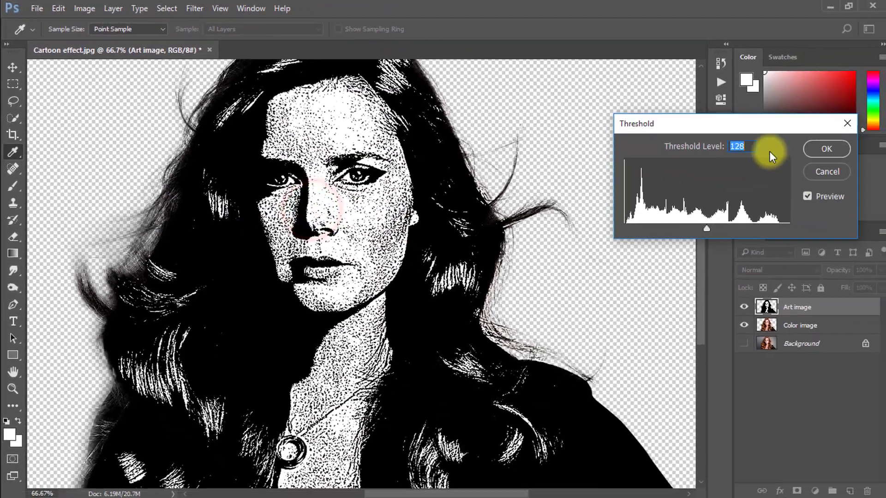
pyautogui.moveTo(747, 145); pyautogui.dragTo(706, 147)
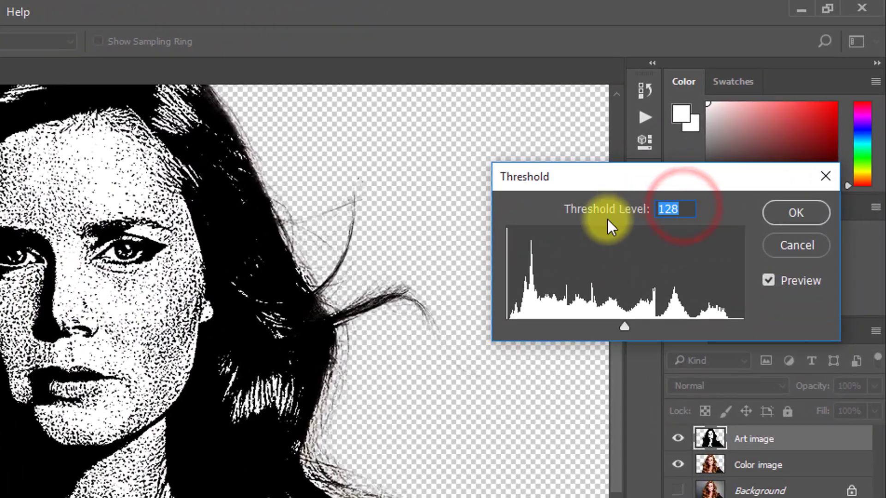
pyautogui.write('30')
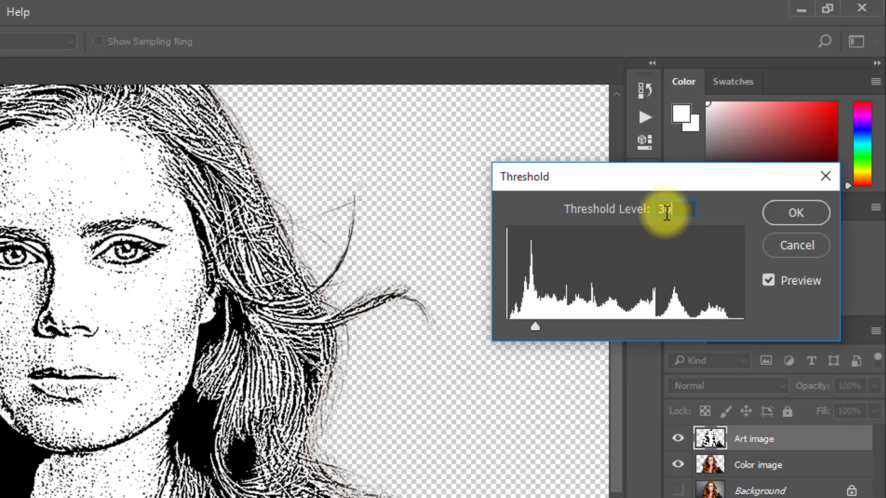
pyautogui.click(794, 212)
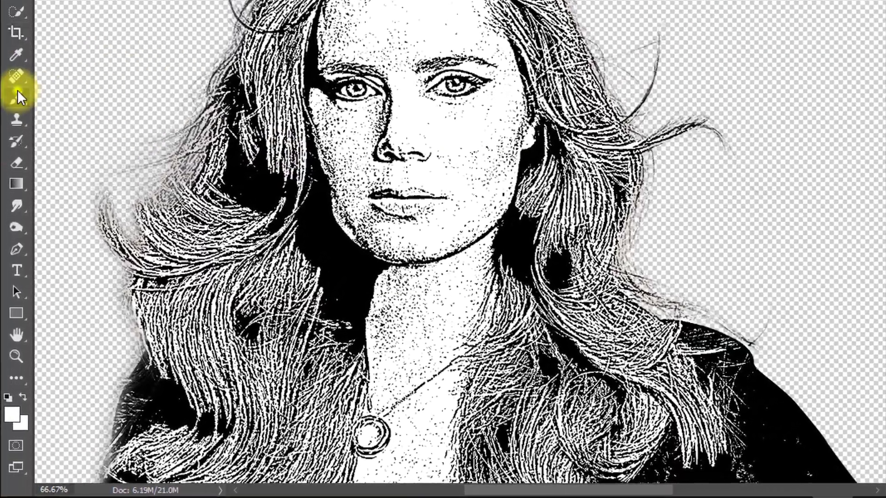
# Step: Choose the Brush tool for retouching the face and set its opacity and flow to 100%
pyautogui.rightClick(13, 185)
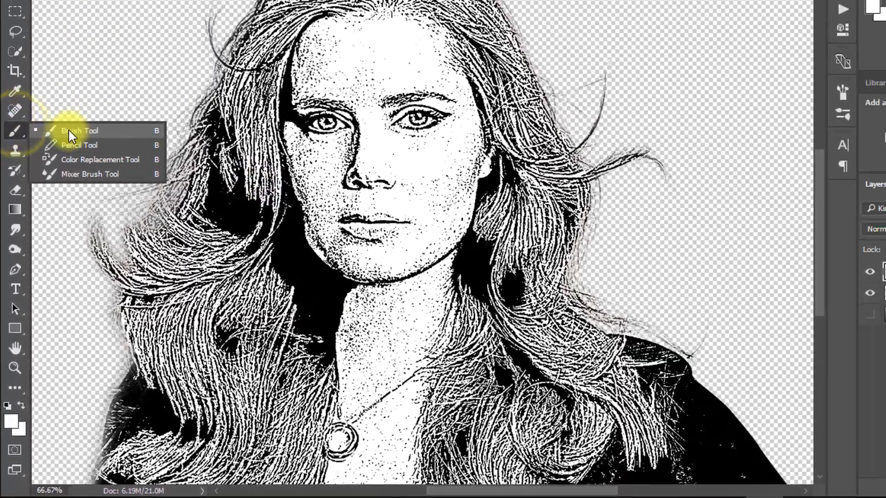
pyautogui.click(68, 130)
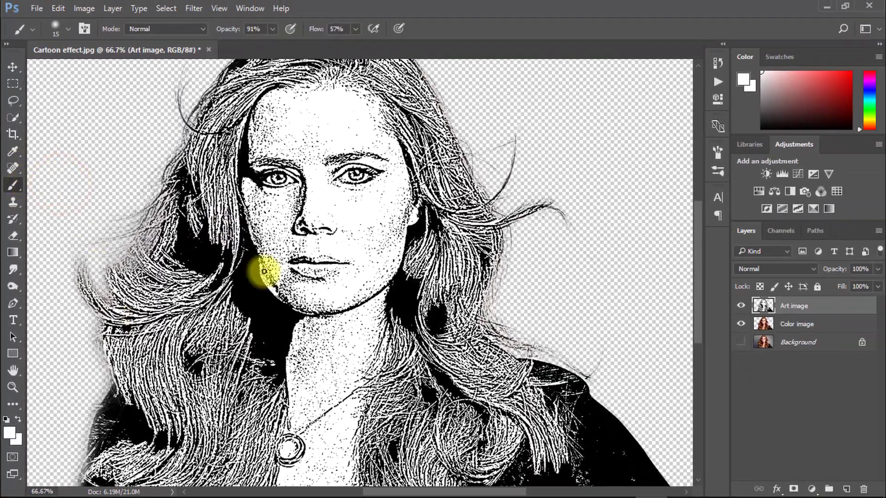
pyautogui.keyDown('ctrl'); pyautogui.click(295, 223); pyautogui.keyUp('ctrl')
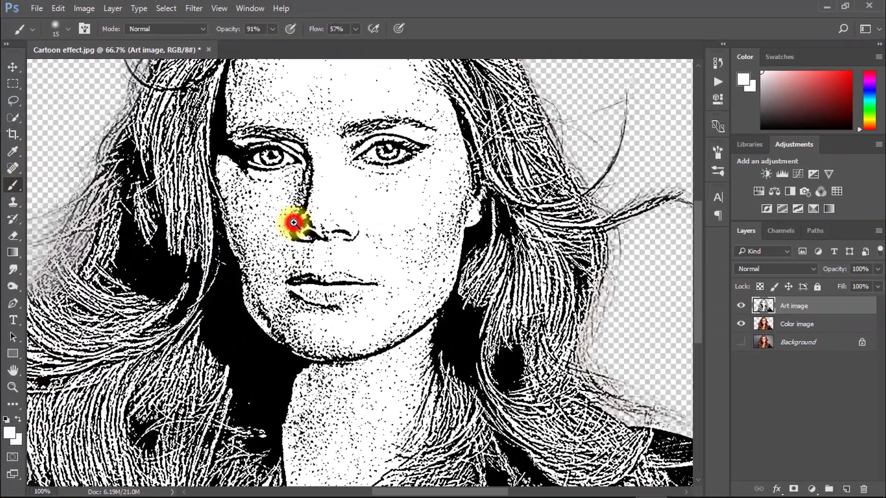
pyautogui.keyDown('ctrl'); pyautogui.click(295, 224); pyautogui.keyUp('ctrl')
pyautogui.moveTo(358, 172); pyautogui.dragTo(343, 338)
pyautogui.moveTo(388, 150); pyautogui.dragTo(383, 164)
pyautogui.press('alt')
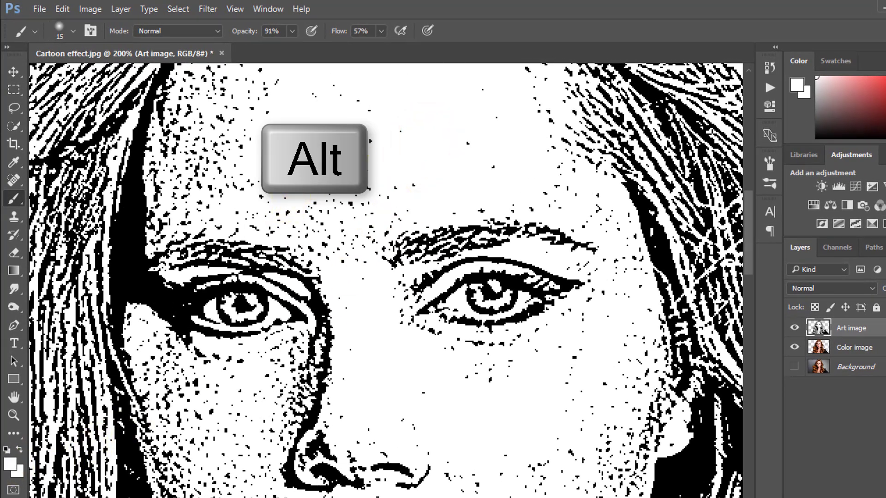
pyautogui.moveTo(349, 160); pyautogui.dragTo(340, 228)
pyautogui.moveTo(240, 32); pyautogui.dragTo(265, 33)
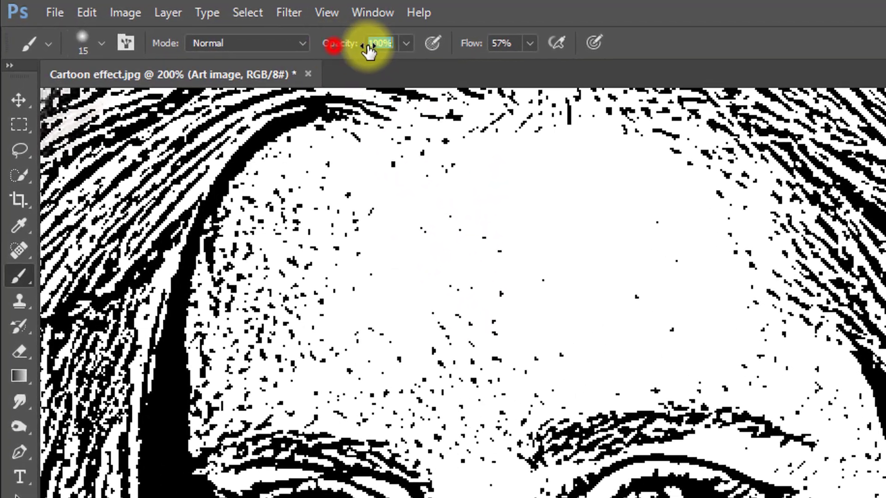
pyautogui.moveTo(470, 43)
pyautogui.mouseDown()
pyautogui.moveTo(530, 55)
pyautogui.moveTo(587, 49)
pyautogui.mouseUp()
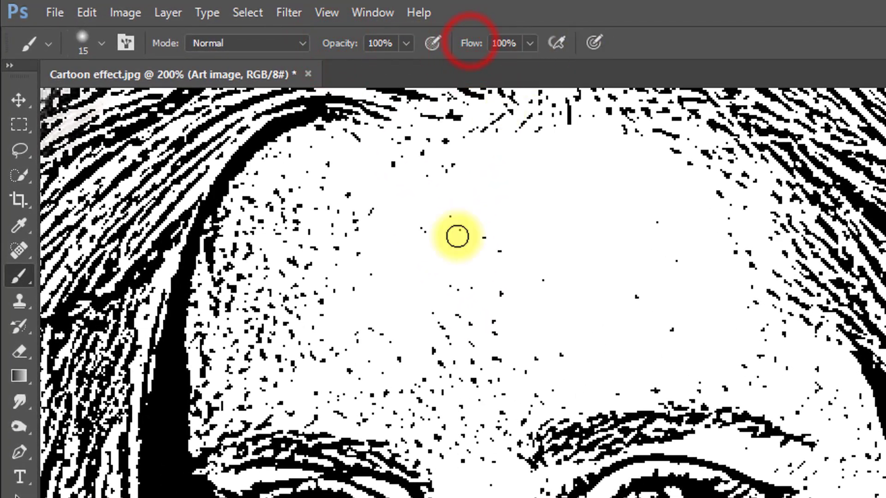
# Step: Paint white over the black speckles on the forehead down to the left eyebrow, using brush sizes 25 and 10
pyautogui.click(457, 216)
pyautogui.moveTo(441, 222)
pyautogui.mouseDown()
pyautogui.moveTo(388, 233)
pyautogui.moveTo(452, 178)
pyautogui.moveTo(287, 183)
pyautogui.moveTo(209, 260)
pyautogui.moveTo(227, 189)
pyautogui.mouseUp()
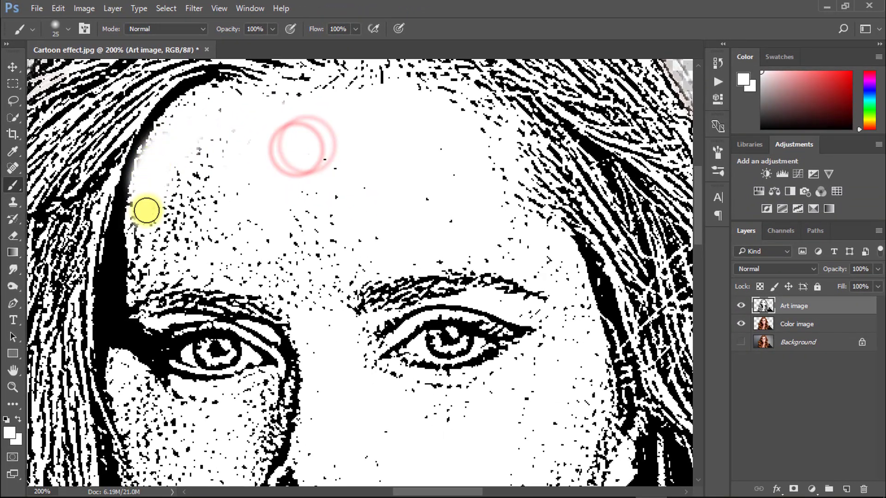
pyautogui.rightClick(141, 206)
pyautogui.doubleClick(271, 295)
pyautogui.moveTo(220, 132); pyautogui.dragTo(164, 218)
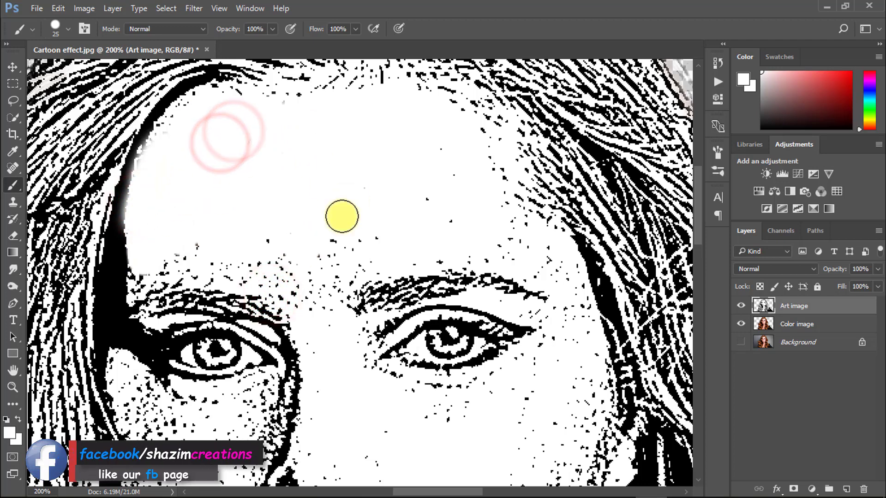
pyautogui.press('[')
pyautogui.moveTo(181, 278); pyautogui.dragTo(292, 275)
pyautogui.press(']')
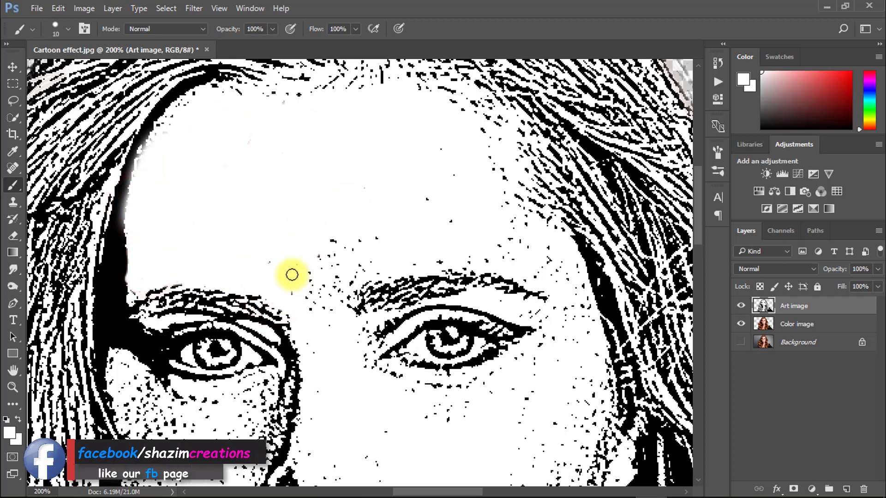
# Step: Paint white over the speckles on the right temple and right cheek with a brush of about size 20
pyautogui.moveTo(551, 308); pyautogui.dragTo(492, 241)
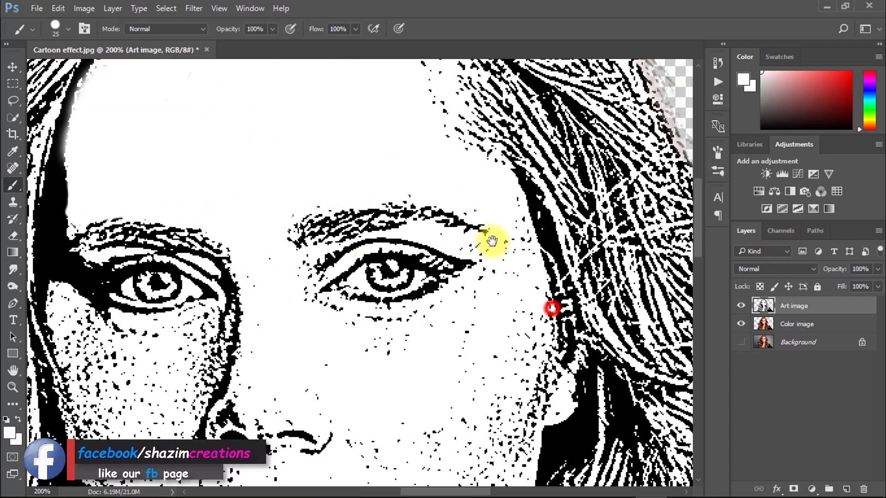
pyautogui.press(']')
pyautogui.press(']')
pyautogui.press(']')
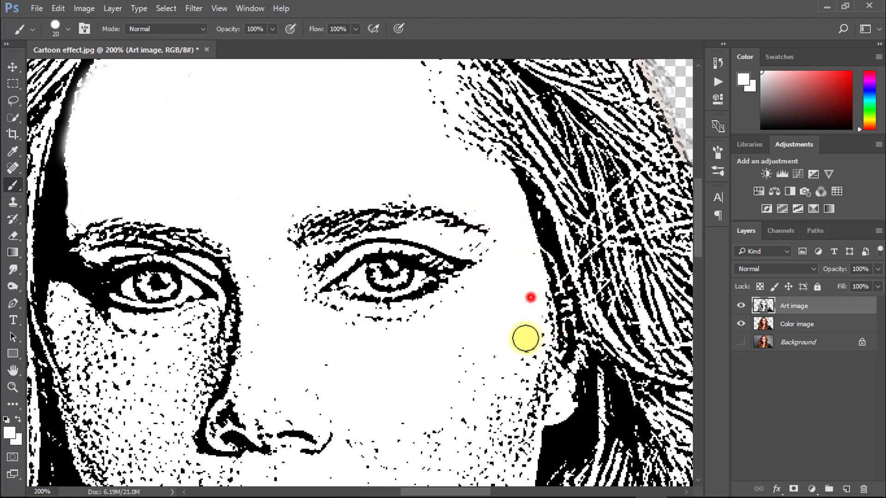
pyautogui.moveTo(495, 413)
pyautogui.mouseDown()
pyautogui.moveTo(523, 281)
pyautogui.moveTo(444, 221)
pyautogui.moveTo(435, 302)
pyautogui.mouseUp()
pyautogui.moveTo(425, 418); pyautogui.dragTo(461, 296)
pyautogui.click(556, 211)
pyautogui.moveTo(533, 218)
pyautogui.mouseDown()
pyautogui.moveTo(491, 334)
pyautogui.moveTo(323, 397)
pyautogui.mouseUp()
pyautogui.moveTo(402, 287); pyautogui.dragTo(404, 369)
# Step: Paint white over the speckles on the left cheek, from below the eye and beside the nose to the mouth corner
pyautogui.moveTo(198, 172)
pyautogui.mouseDown()
pyautogui.moveTo(154, 152)
pyautogui.moveTo(245, 200)
pyautogui.moveTo(172, 264)
pyautogui.mouseUp()
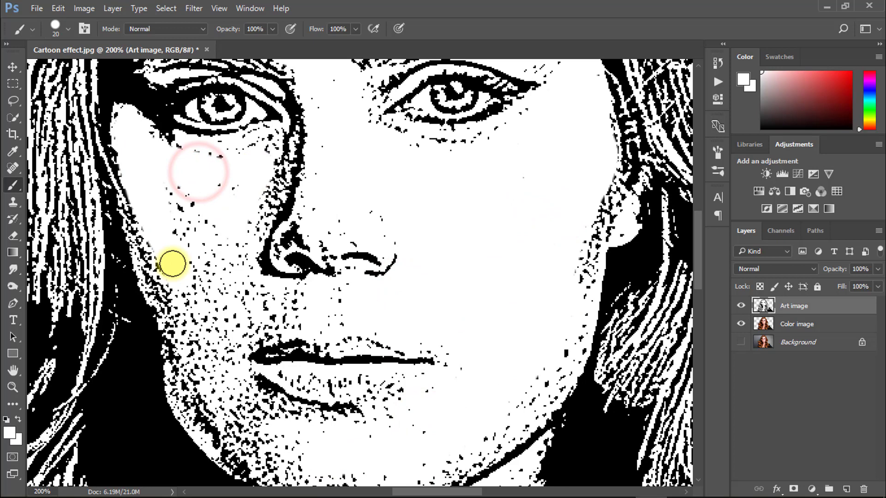
pyautogui.click(282, 299)
pyautogui.click(194, 209)
pyautogui.click(261, 169)
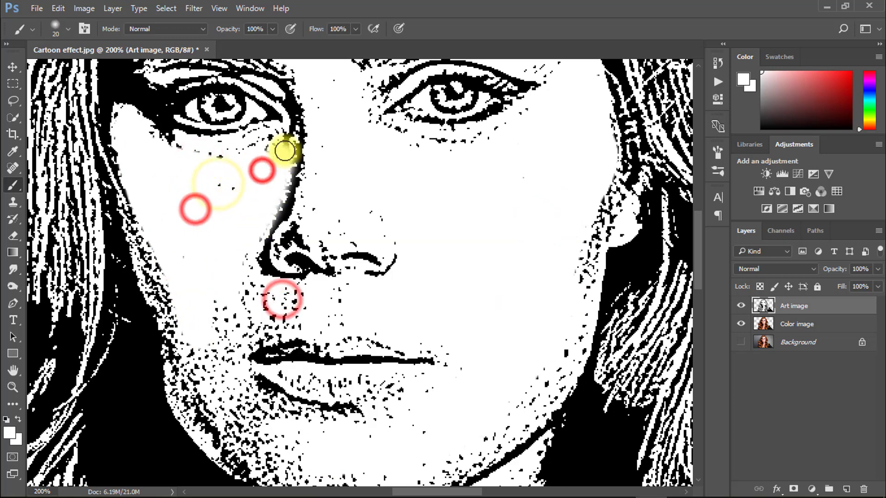
pyautogui.click(270, 154)
pyautogui.scroll(-2, 238, 278)
pyautogui.press(']')
pyautogui.click(231, 206)
pyautogui.moveTo(247, 263); pyautogui.dragTo(243, 276)
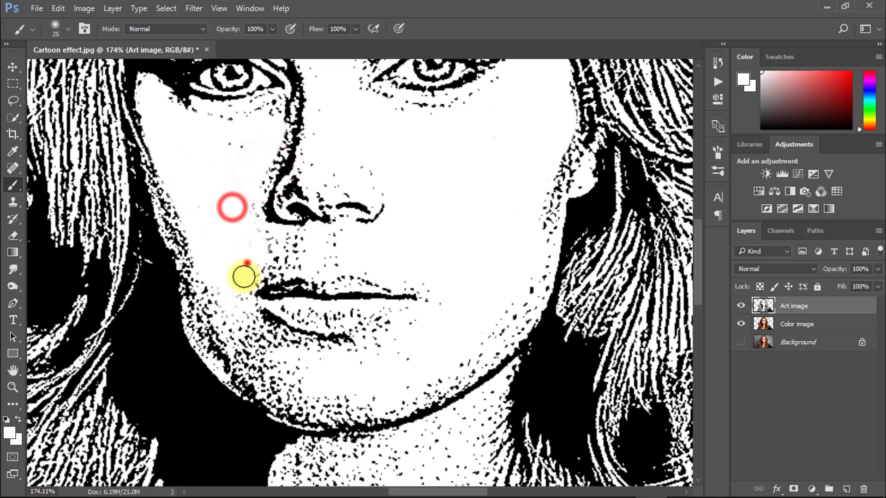
# Step: Paint white over the speckles along the jaw, on the chin and above the upper lip with the size 25 brush
pyautogui.click(213, 288)
pyautogui.click(246, 342)
pyautogui.moveTo(239, 333); pyautogui.dragTo(347, 368)
pyautogui.moveTo(289, 347); pyautogui.dragTo(356, 356)
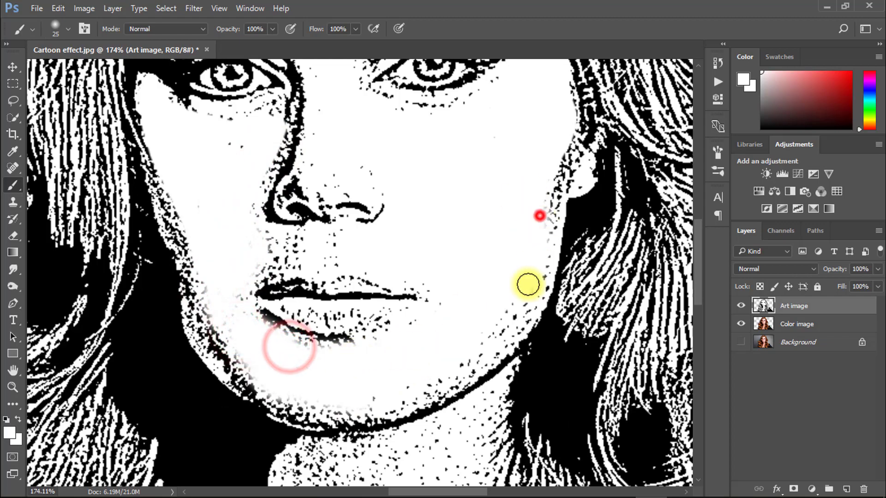
pyautogui.moveTo(395, 394); pyautogui.dragTo(276, 404)
pyautogui.moveTo(310, 399); pyautogui.dragTo(346, 442)
pyautogui.moveTo(246, 167); pyautogui.dragTo(288, 303)
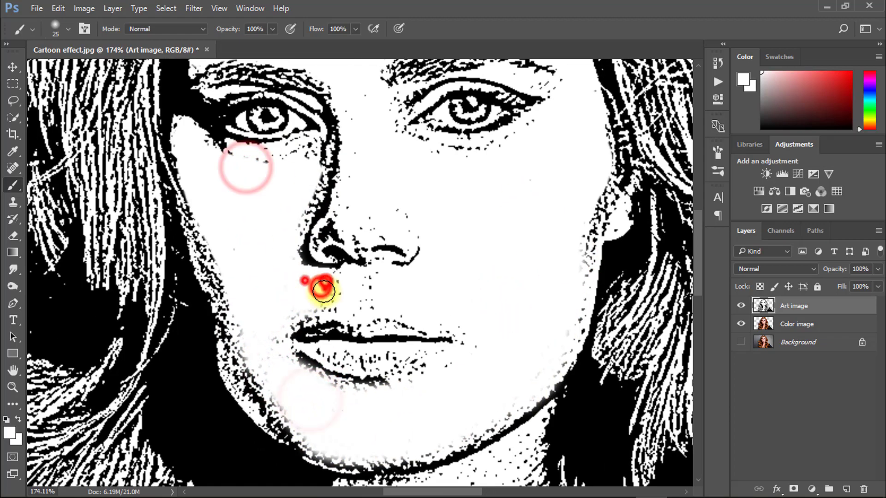
pyautogui.click(314, 310)
# Step: Paint white over the speckles on the neck just below the chin, using an enlarged brush
pyautogui.scroll(-6, 369, 338)
pyautogui.click(276, 330)
pyautogui.scroll(-5, 342, 277)
pyautogui.scroll(2, 401, 356)
pyautogui.click(401, 306)
pyautogui.press(']')
pyautogui.press(']')
pyautogui.press(']')
pyautogui.press(']')
pyautogui.press(']')
pyautogui.moveTo(463, 268)
pyautogui.mouseDown()
pyautogui.moveTo(416, 296)
pyautogui.moveTo(353, 313)
pyautogui.moveTo(439, 326)
pyautogui.mouseUp()
# Step: Paint white over the speckles between the jawline and the hair beside the neck with the size 30 brush
pyautogui.scroll(3, 439, 314)
pyautogui.press('[')
pyautogui.press('[')
pyautogui.moveTo(444, 261); pyautogui.dragTo(483, 237)
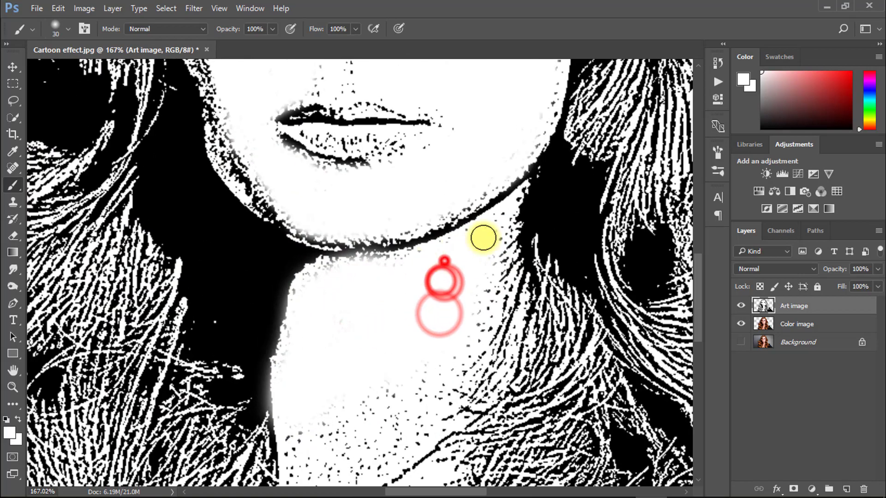
# Step: Paint white over the speckles on the chest around the necklace and pendant, using brush sizes 30 and 45
pyautogui.scroll(-8, 415, 277)
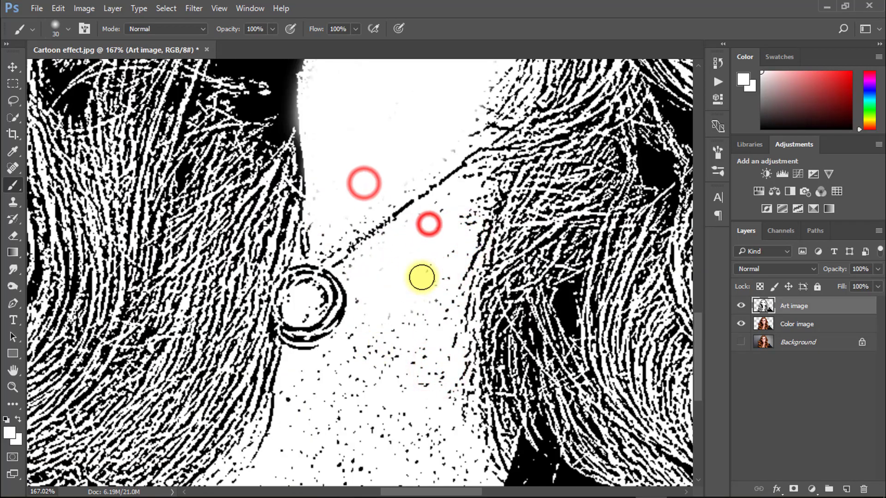
pyautogui.moveTo(421, 278); pyautogui.dragTo(305, 384)
pyautogui.moveTo(368, 376)
pyautogui.mouseDown()
pyautogui.moveTo(392, 257)
pyautogui.moveTo(348, 269)
pyautogui.moveTo(482, 328)
pyautogui.mouseUp()
pyautogui.press(']')
pyautogui.press(']')
pyautogui.press(']')
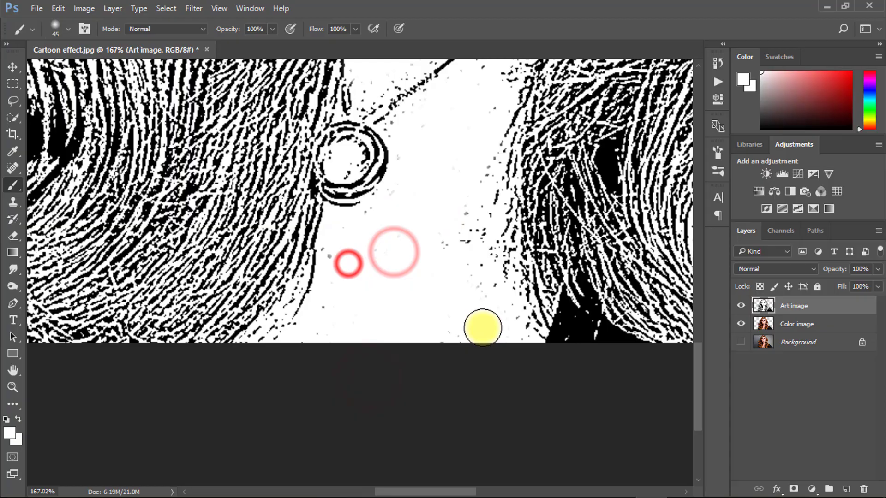
pyautogui.moveTo(469, 273); pyautogui.dragTo(454, 427)
# Step: Paint white over leftover specks around the eyes and eyebrows, and reduce the brush size to 25
pyautogui.moveTo(462, 172); pyautogui.dragTo(423, 232)
pyautogui.moveTo(383, 158)
pyautogui.mouseDown()
pyautogui.moveTo(326, 233)
pyautogui.moveTo(290, 221)
pyautogui.mouseUp()
pyautogui.moveTo(284, 215); pyautogui.dragTo(258, 215)
pyautogui.moveTo(310, 201)
pyautogui.mouseDown()
pyautogui.moveTo(350, 214)
pyautogui.moveTo(356, 225)
pyautogui.mouseUp()
pyautogui.press('[')
pyautogui.press('[')
pyautogui.press('[')
pyautogui.press('[')
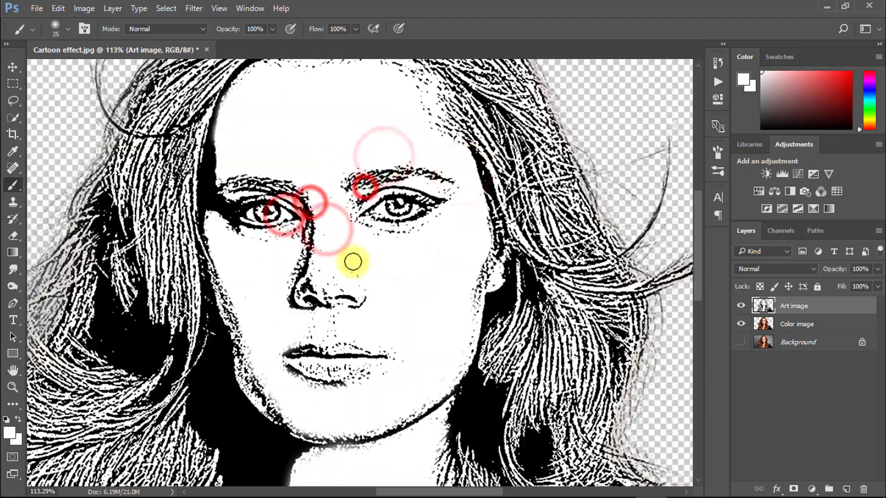
# Step: Paint white over the remaining specks around the nose and on both cheeks with the size 25 brush
pyautogui.click(360, 272)
pyautogui.click(331, 275)
pyautogui.click(325, 253)
pyautogui.click(325, 203)
pyautogui.click(253, 352)
pyautogui.click(305, 332)
pyautogui.click(465, 334)
pyautogui.moveTo(432, 317); pyautogui.dragTo(437, 369)
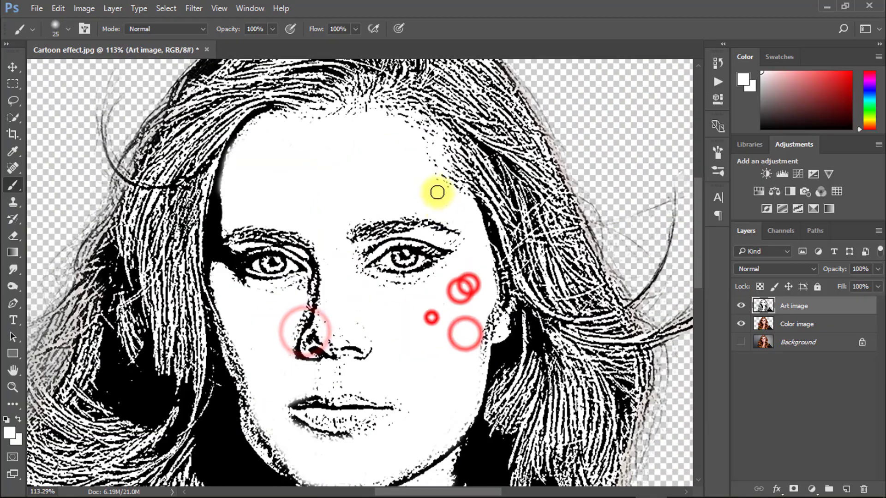
pyautogui.scroll(-3, 346, 346)
pyautogui.scroll(3, 351, 344)
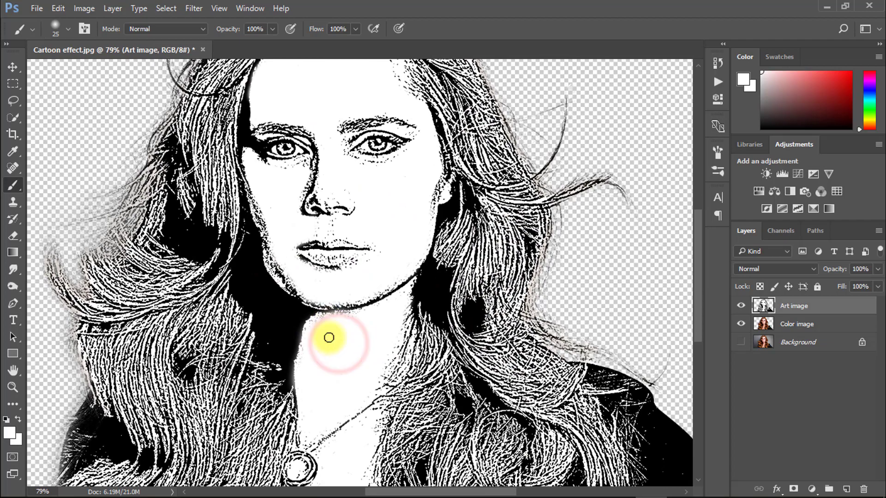
# Step: Open the Oil Paint filter for the Art image layer and bring the nose and lips into its preview
pyautogui.click(196, 8)
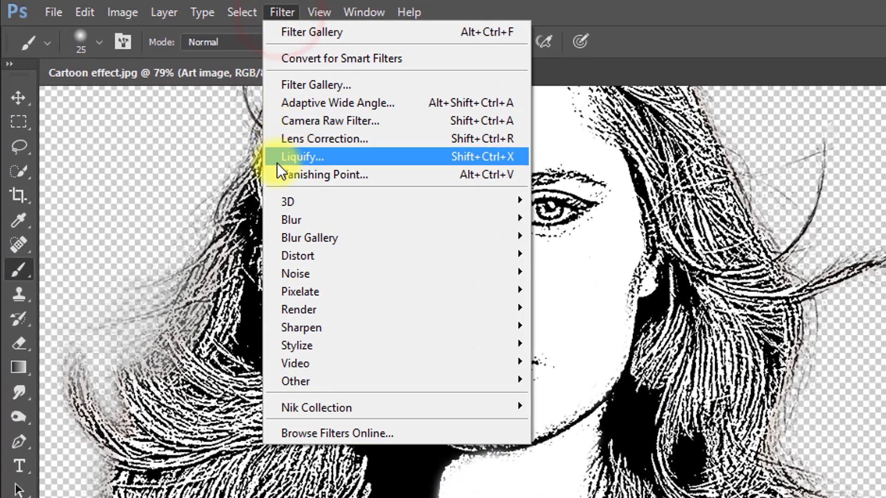
pyautogui.click(311, 341)
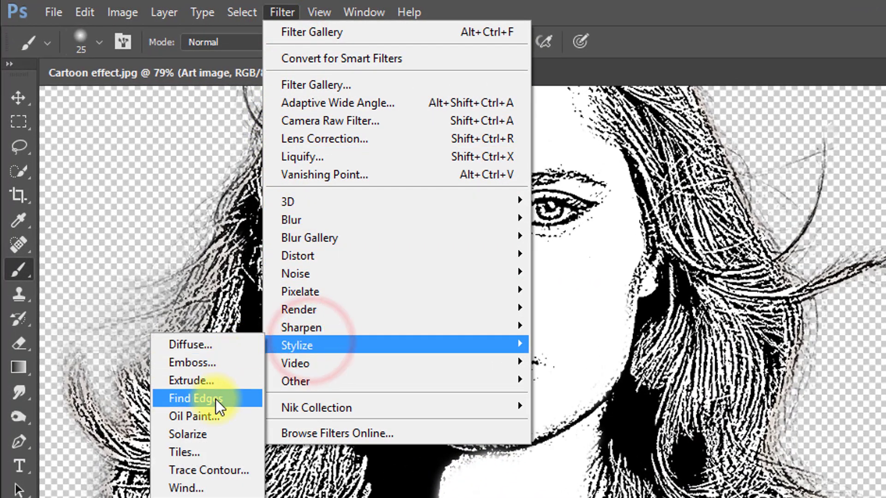
pyautogui.click(194, 416)
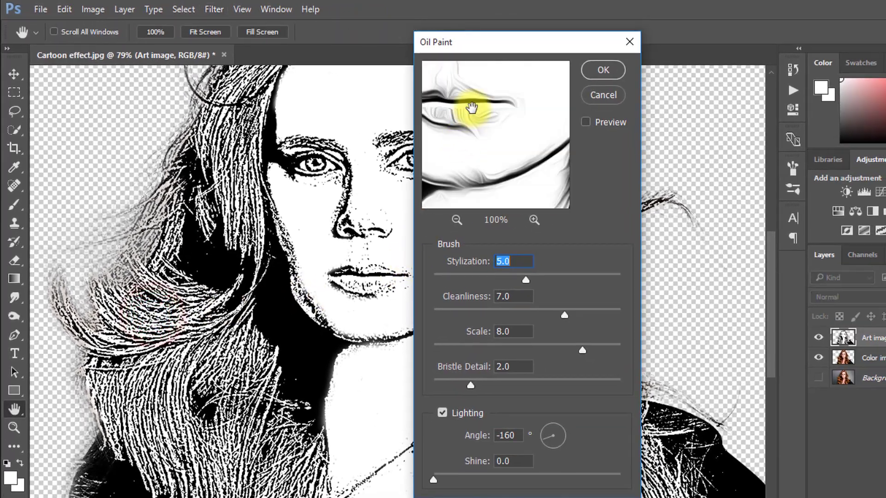
pyautogui.moveTo(478, 106)
pyautogui.mouseDown()
pyautogui.moveTo(555, 172)
pyautogui.moveTo(495, 138)
pyautogui.mouseUp()
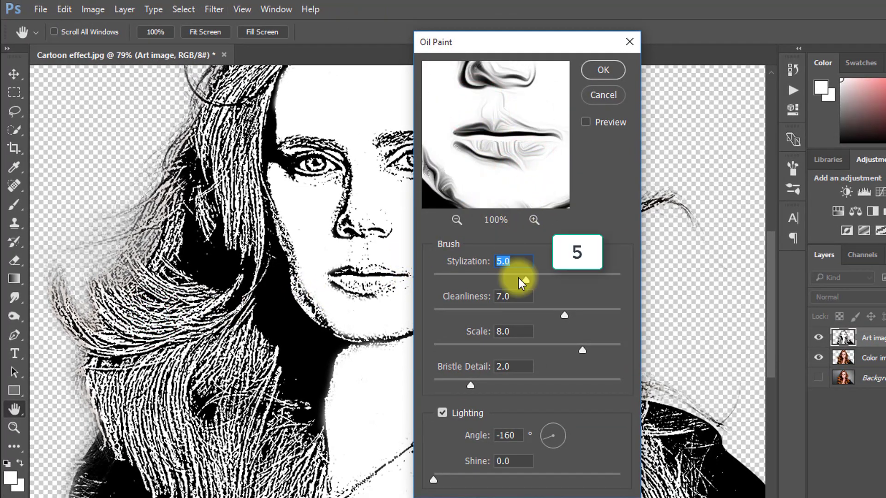
# Step: Set the Oil Paint brush to Stylization 5, Cleanliness 7, Scale 8 and Bristle Detail 2
pyautogui.click(515, 260)
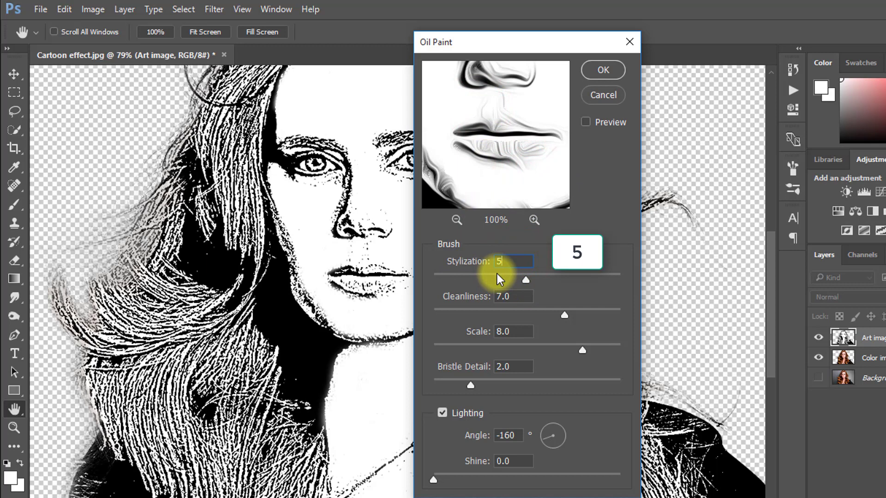
pyautogui.click(518, 296)
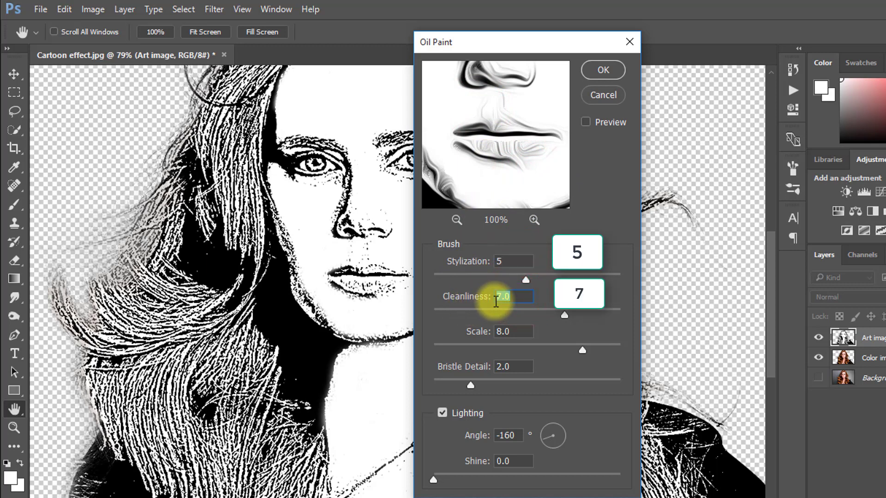
pyautogui.click(517, 332)
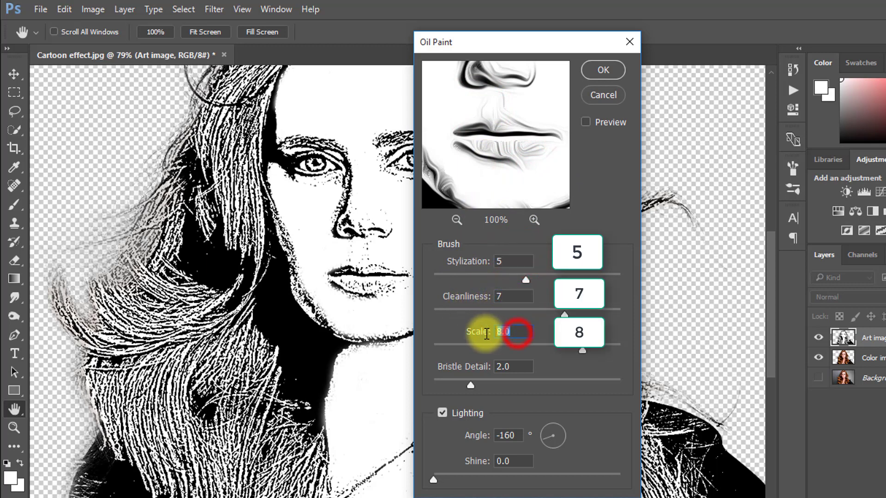
pyautogui.click(521, 368)
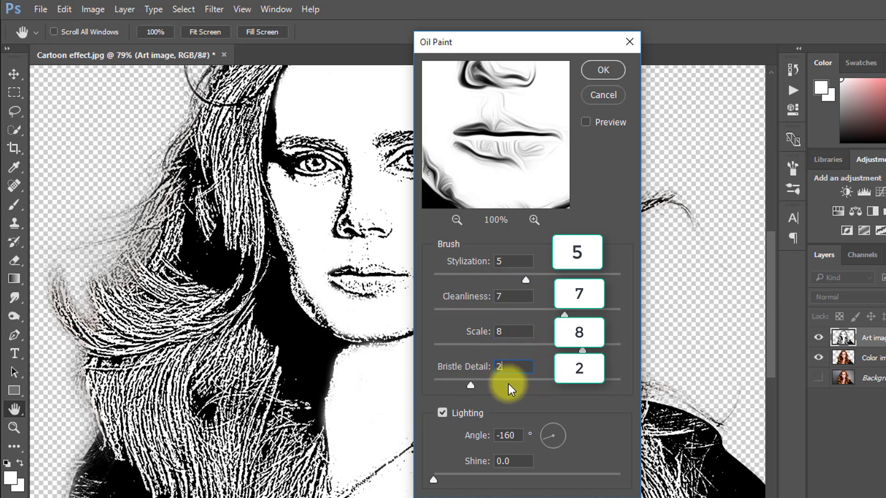
pyautogui.click(508, 384)
pyautogui.click(511, 367)
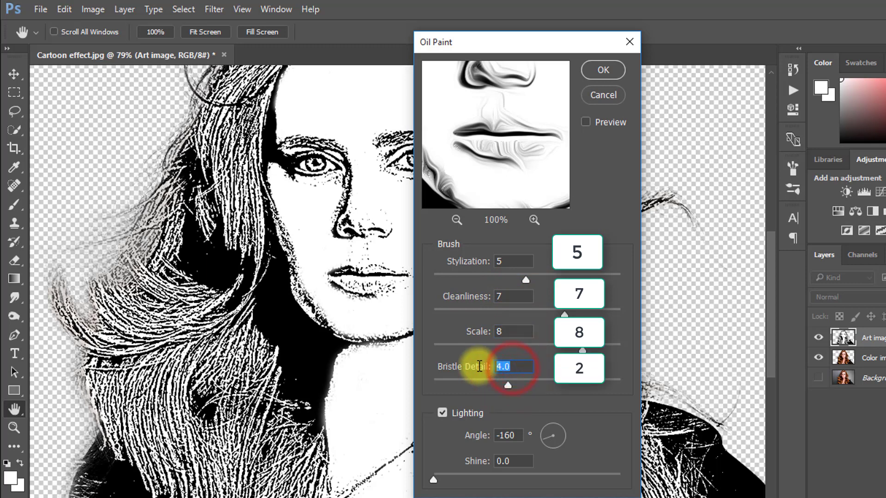
pyautogui.click(515, 406)
# Step: Keep the Oil Paint lighting at Angle -160° and Shine 0, and apply the filter
pyautogui.click(514, 435)
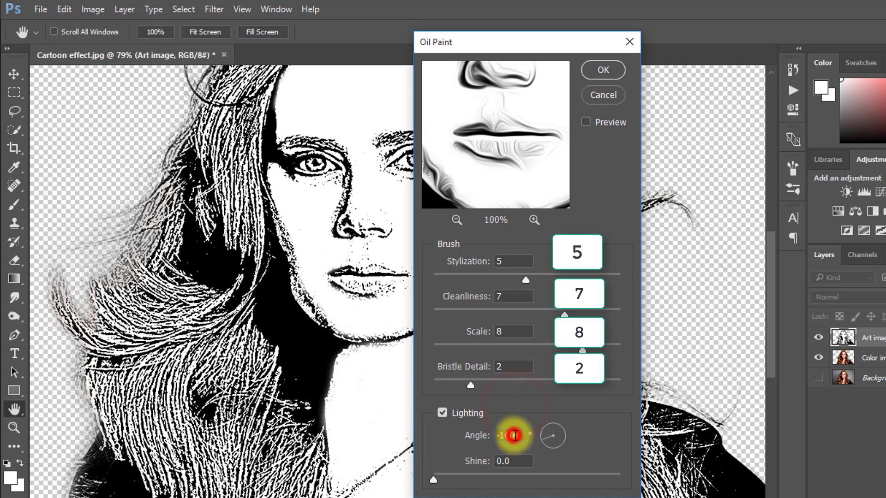
pyautogui.click(502, 460)
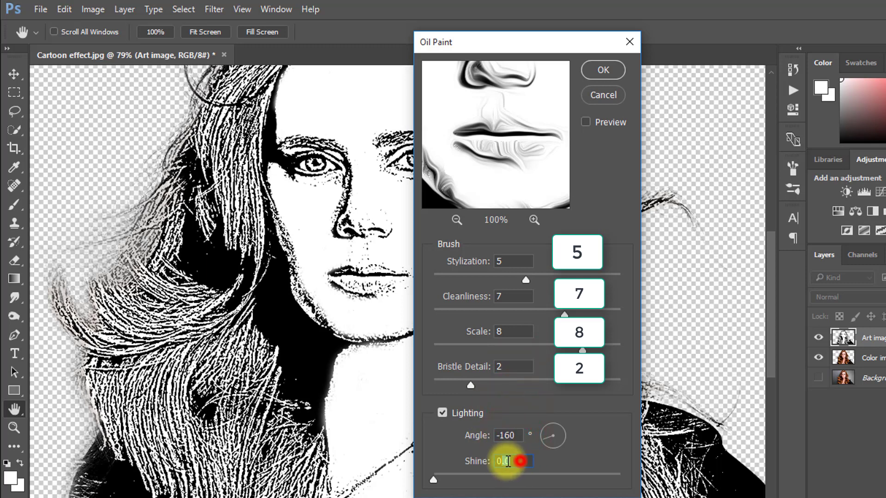
pyautogui.click(595, 71)
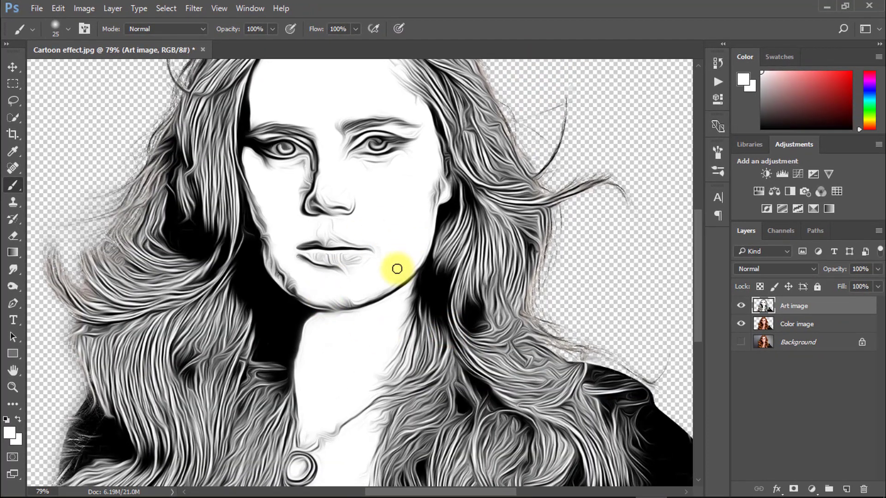
# Step: Hide the Art image layer and select the Color image layer
pyautogui.moveTo(373, 217); pyautogui.dragTo(389, 237)
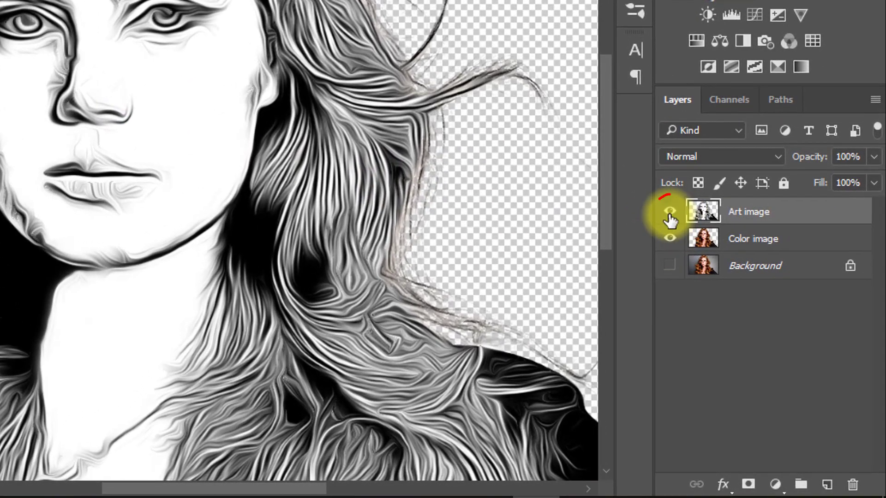
pyautogui.click(692, 240)
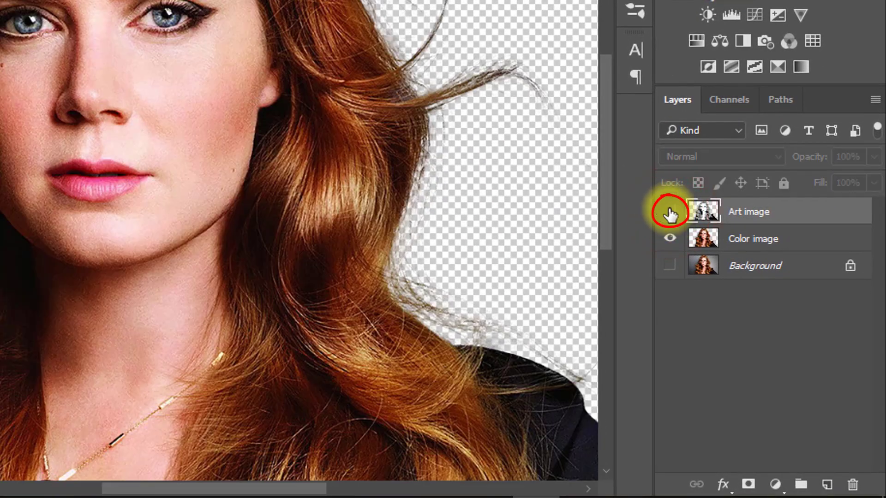
pyautogui.click(755, 240)
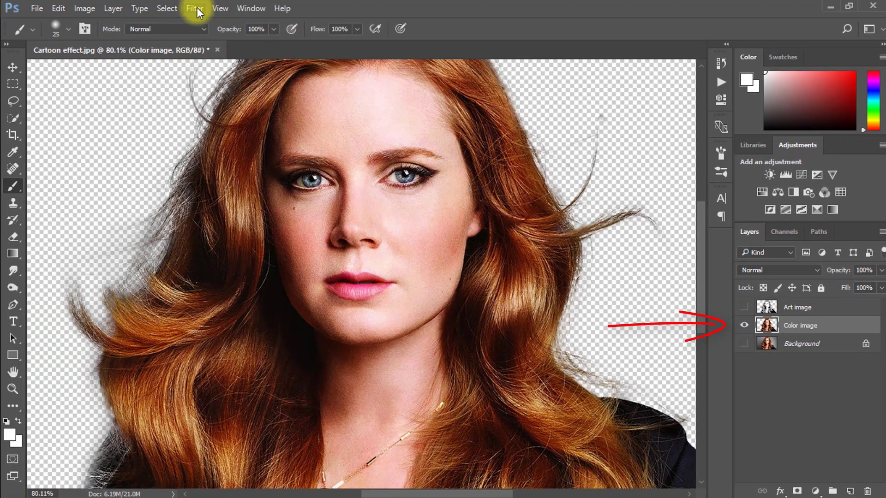
# Step: Open the Filter Gallery for the Color image layer, preview the face and choose the Artistic filter Poster Edges
pyautogui.click(194, 9)
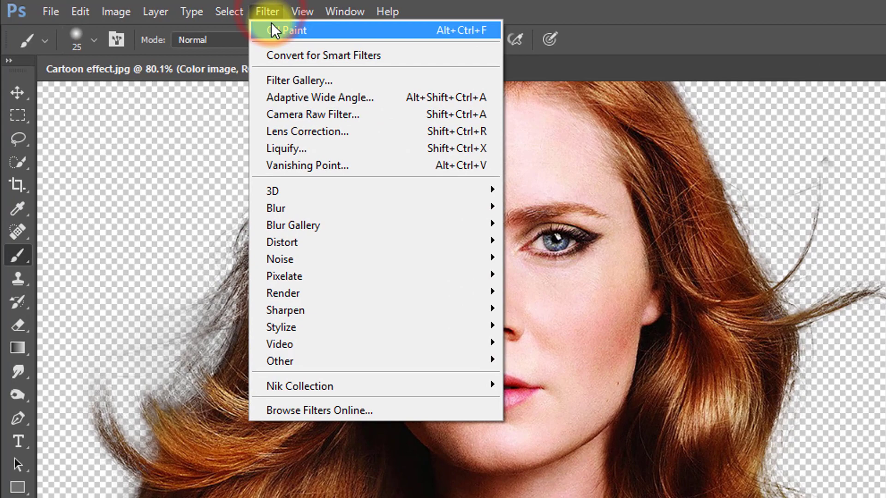
pyautogui.click(296, 80)
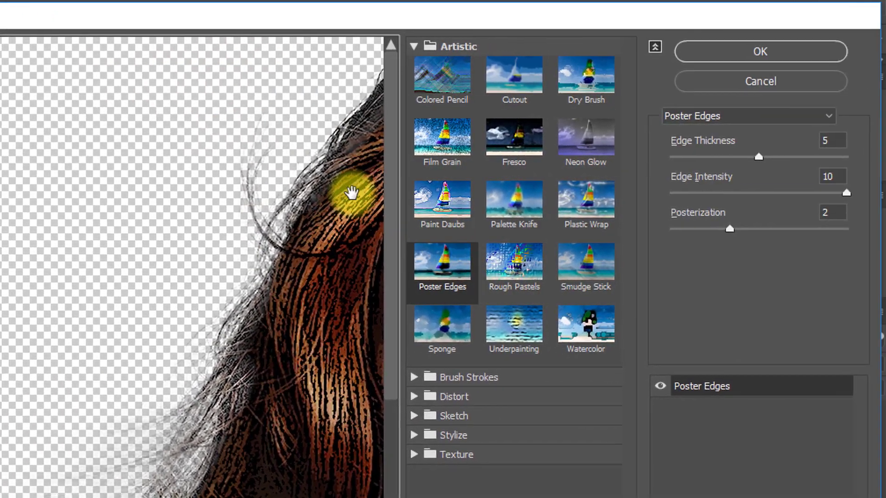
pyautogui.moveTo(645, 247); pyautogui.dragTo(194, 203)
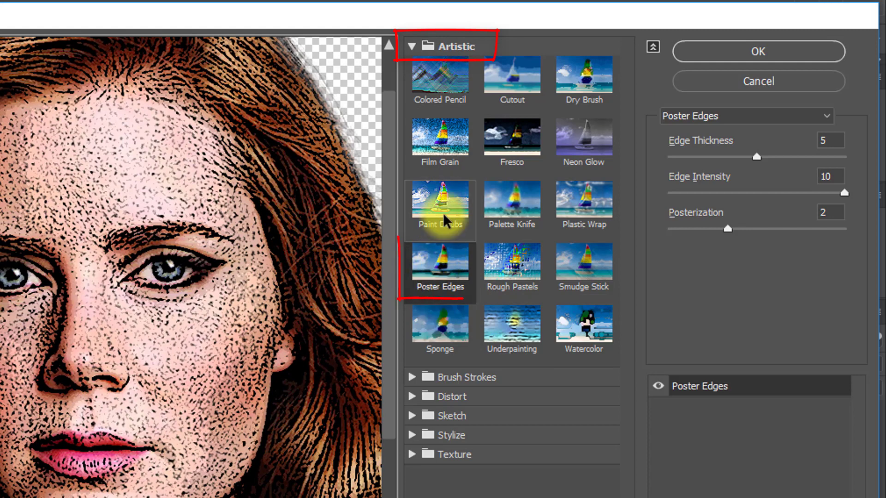
pyautogui.click(443, 262)
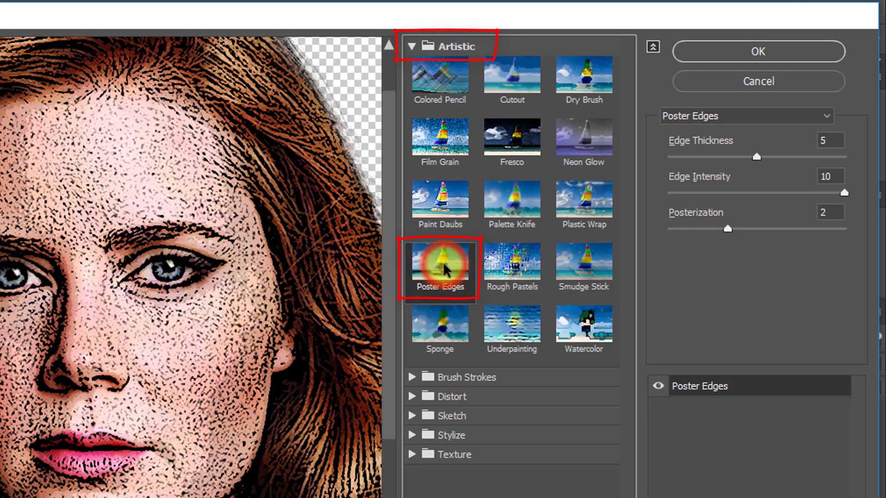
pyautogui.click(442, 262)
# Step: Apply Poster Edges with Edge Thickness 0, Edge Intensity 0 and Posterization 2
pyautogui.doubleClick(829, 140)
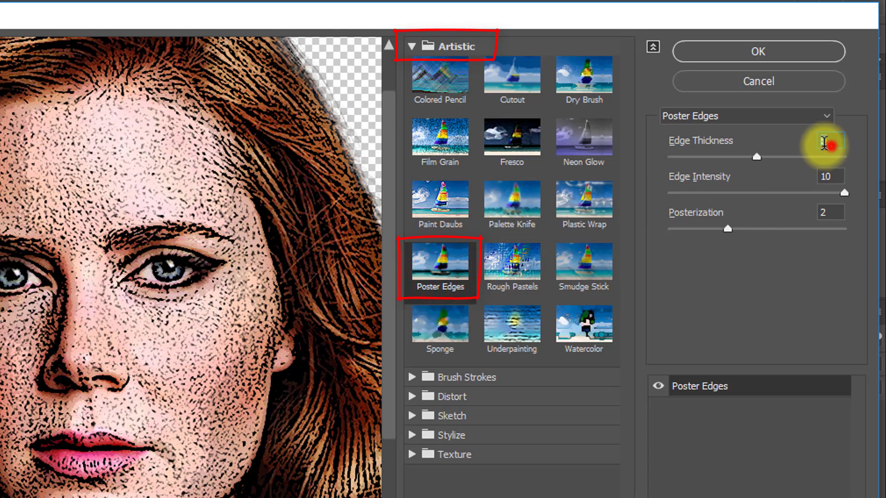
pyautogui.write('0')
pyautogui.doubleClick(831, 177)
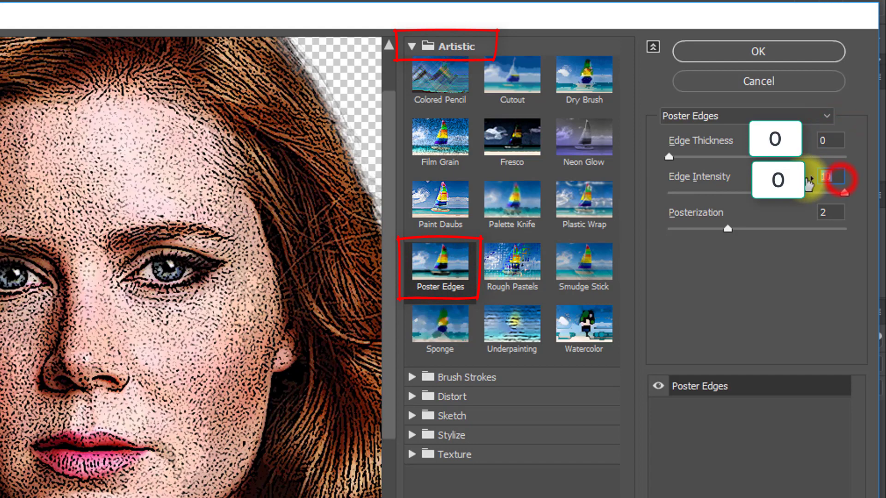
pyautogui.write('0')
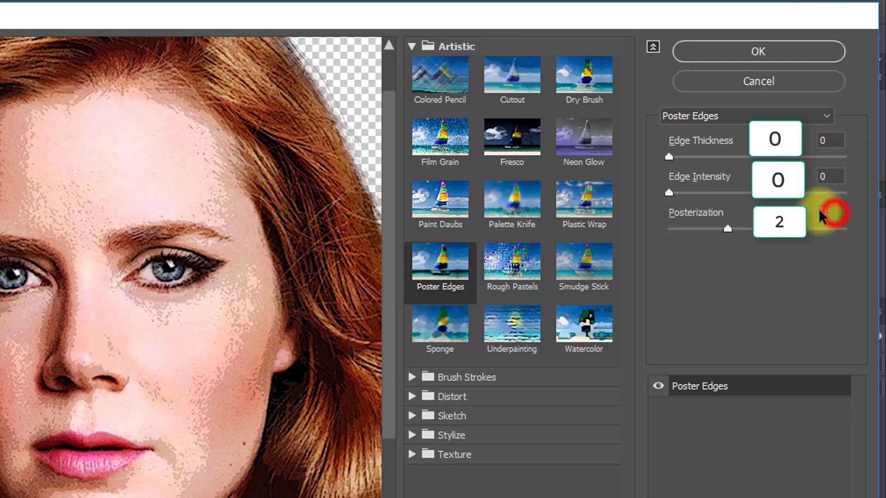
pyautogui.click(821, 212)
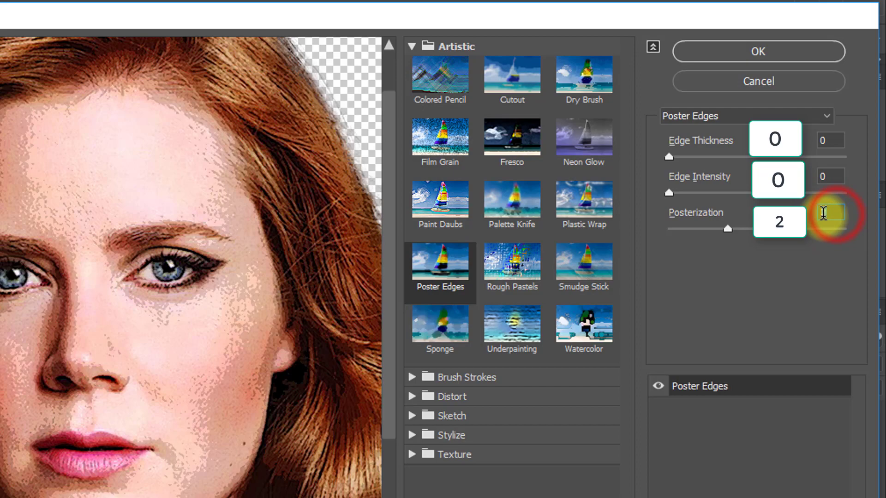
pyautogui.write('2')
pyautogui.click(775, 51)
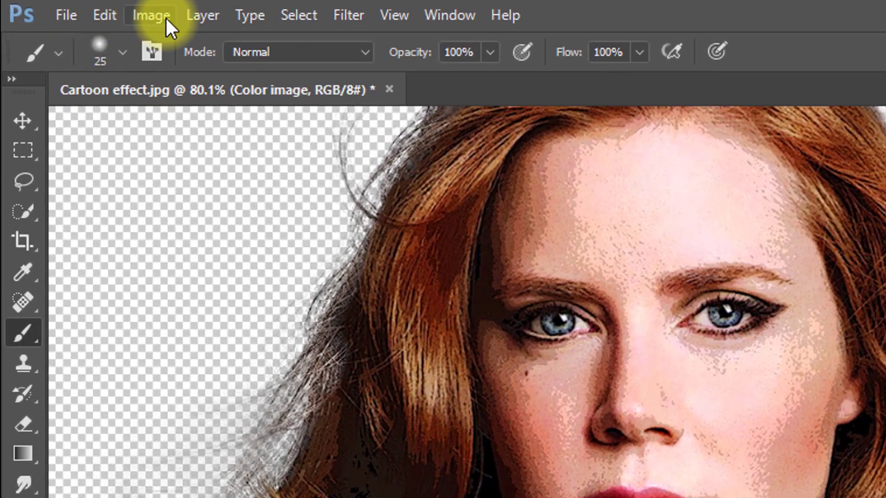
# Step: Lighten the Color image layer's shadows with a Levels adjustment, setting the black output level to 30
pyautogui.click(90, 9)
pyautogui.click(313, 73)
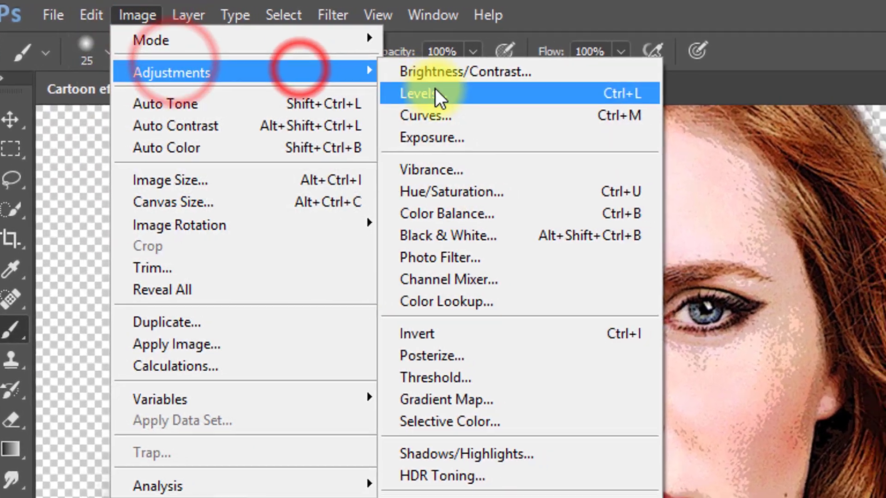
pyautogui.click(445, 92)
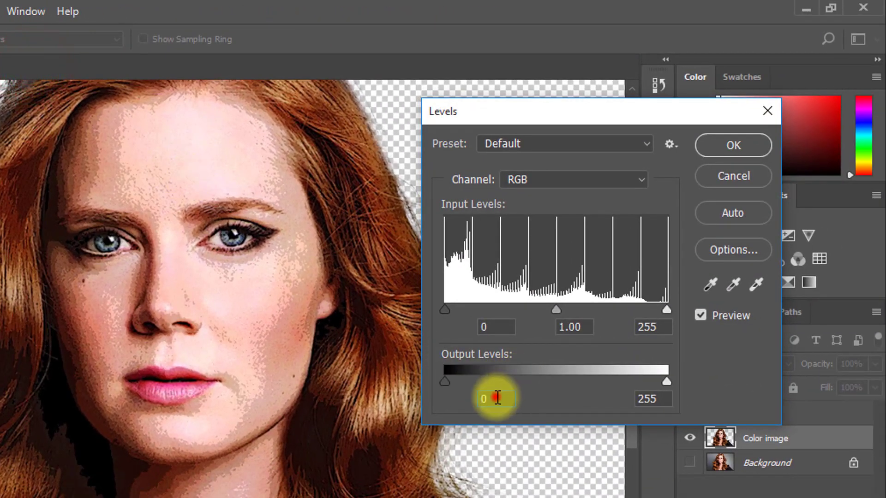
pyautogui.click(497, 398)
pyautogui.write('30')
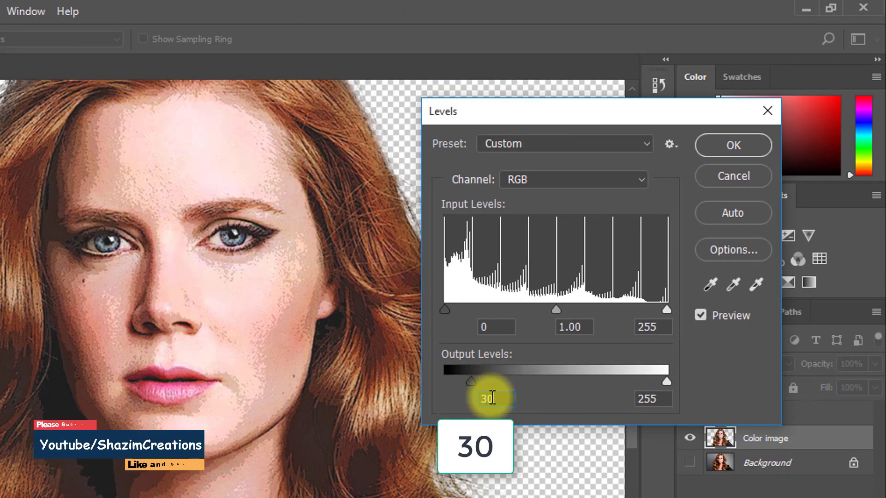
pyautogui.moveTo(492, 398); pyautogui.dragTo(476, 398)
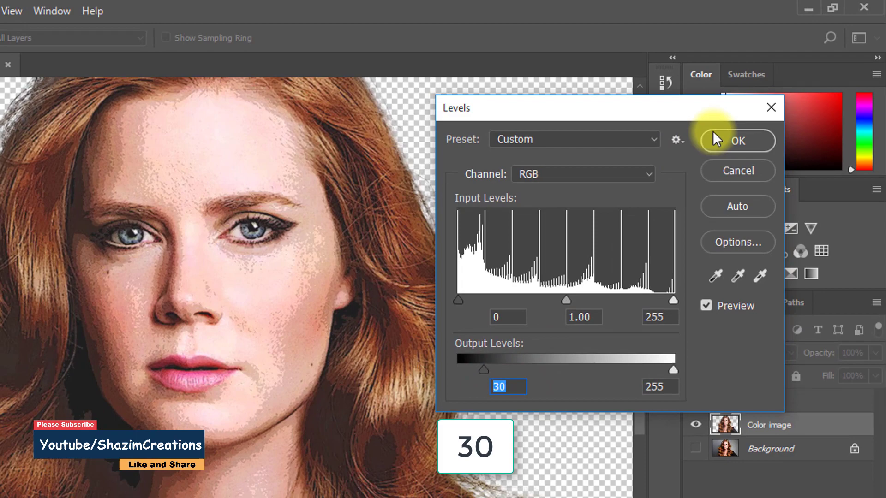
pyautogui.click(722, 146)
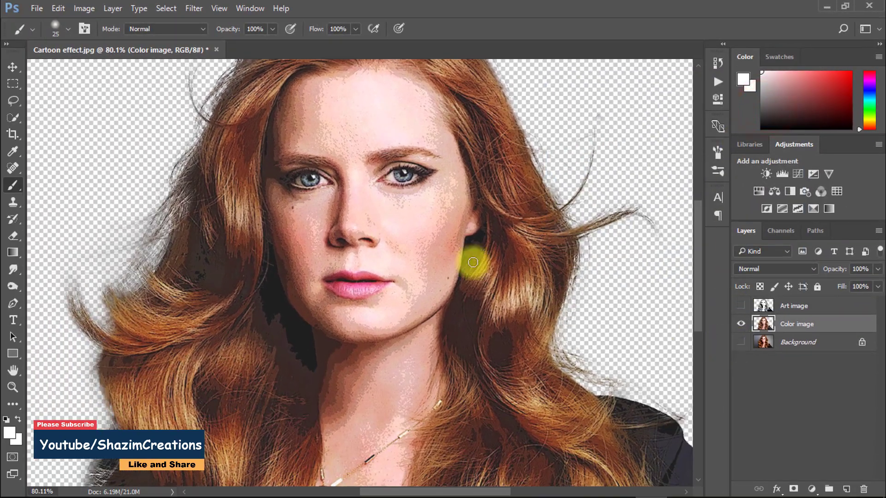
# Step: Boost the Color image layer's colours with a Hue/Saturation adjustment, setting Saturation to 35
pyautogui.click(84, 9)
pyautogui.moveTo(104, 40)
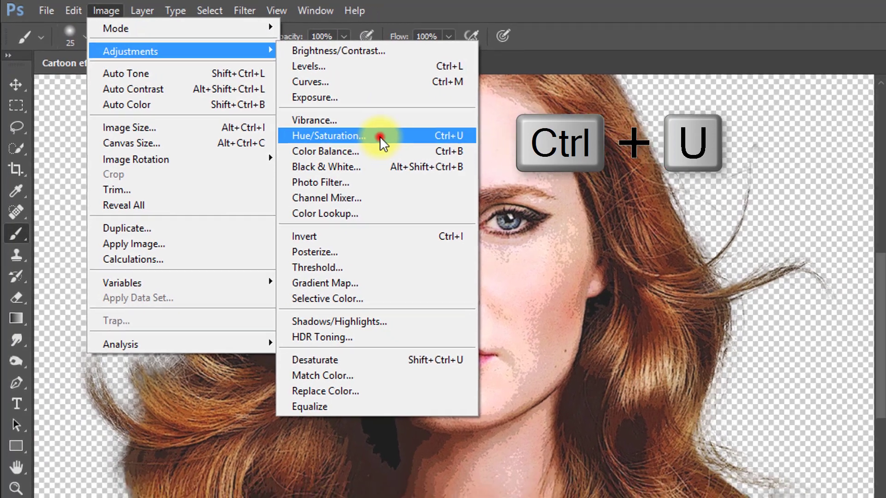
pyautogui.click(381, 137)
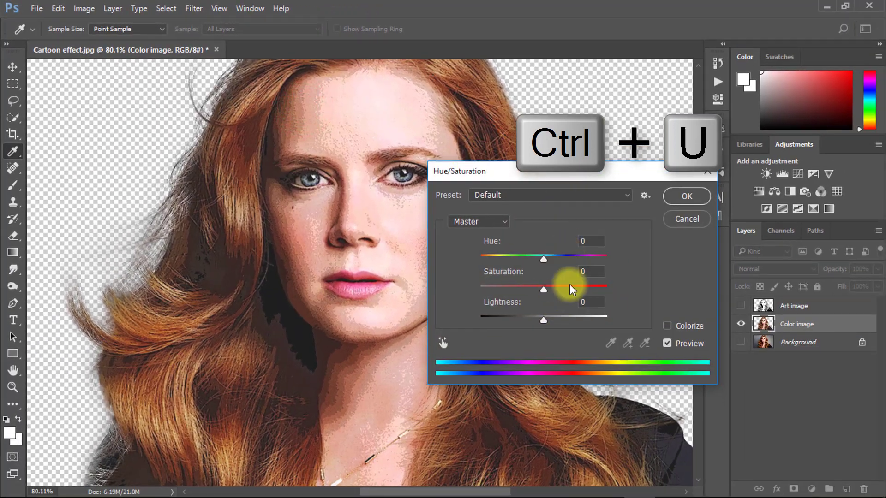
pyautogui.moveTo(589, 272); pyautogui.dragTo(560, 269)
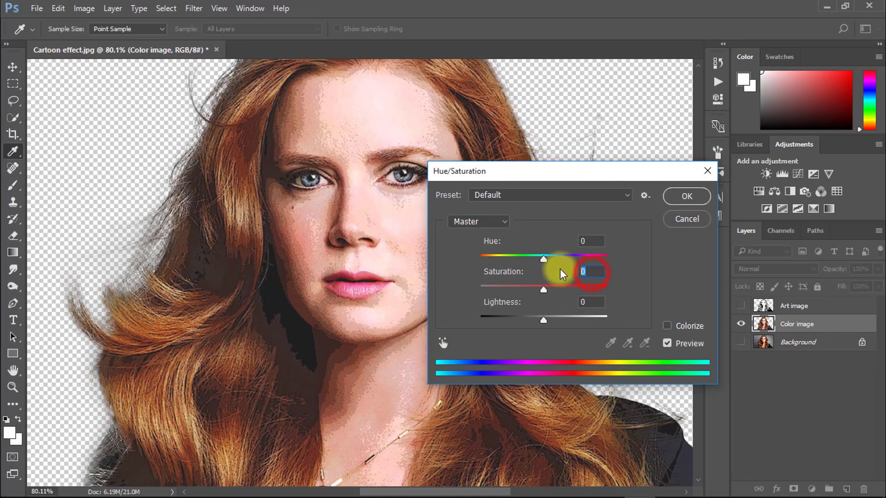
pyautogui.write('30')
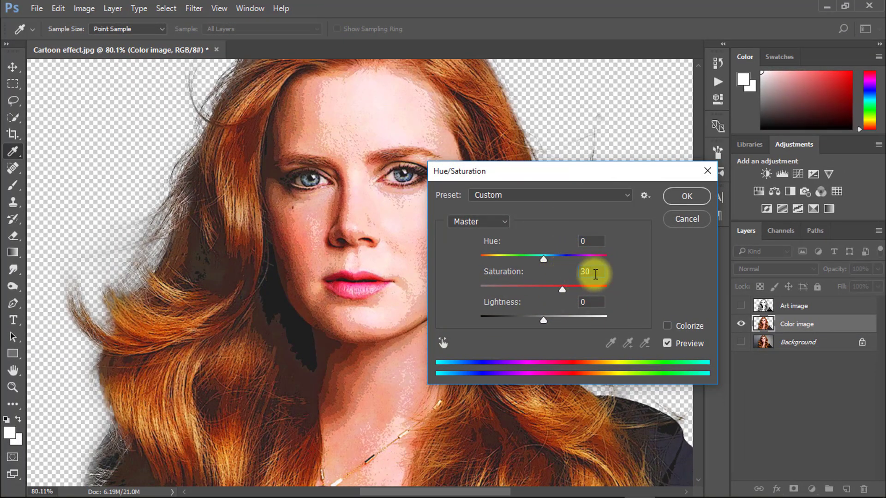
pyautogui.keyDown('alt'); pyautogui.click(361, 277); pyautogui.keyUp('alt')
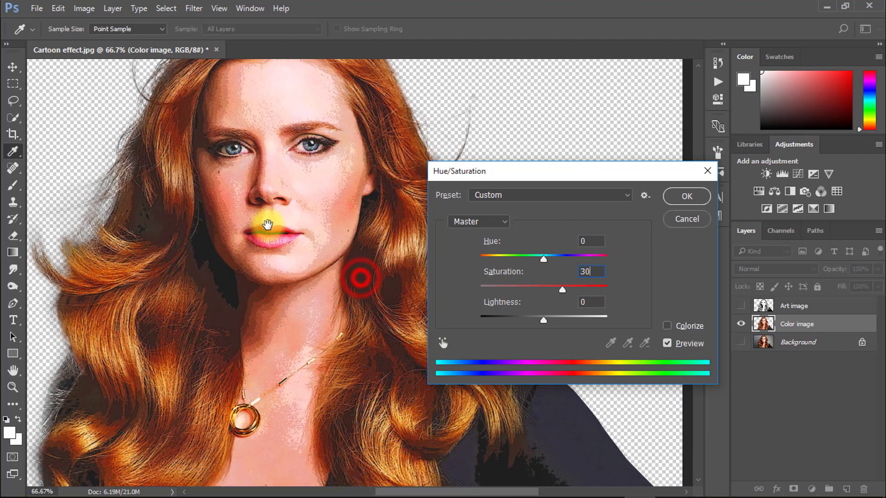
pyautogui.write('35')
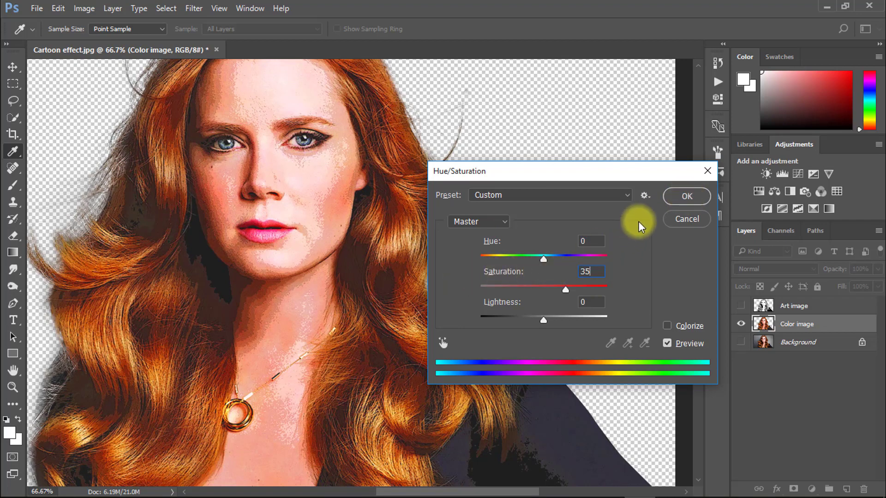
pyautogui.click(682, 197)
pyautogui.press('b')
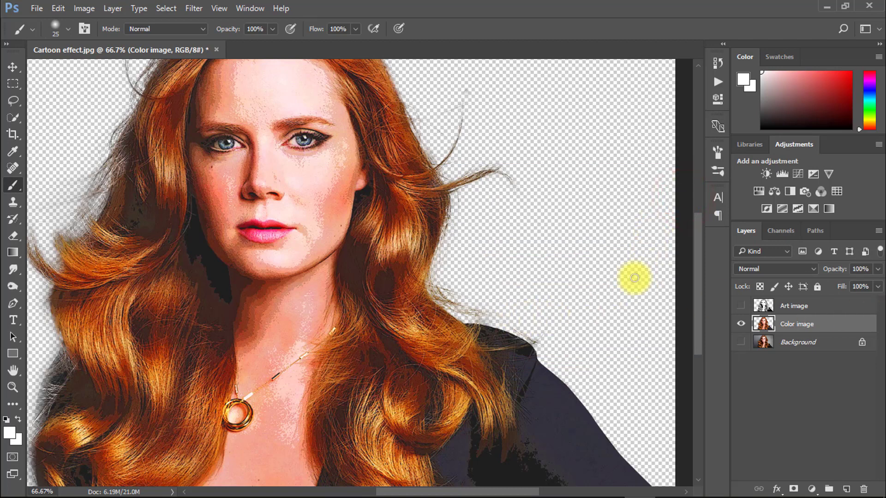
# Step: Open the Stylize filter Oil Paint for the Color image layer and centre its preview on the face
pyautogui.click(192, 10)
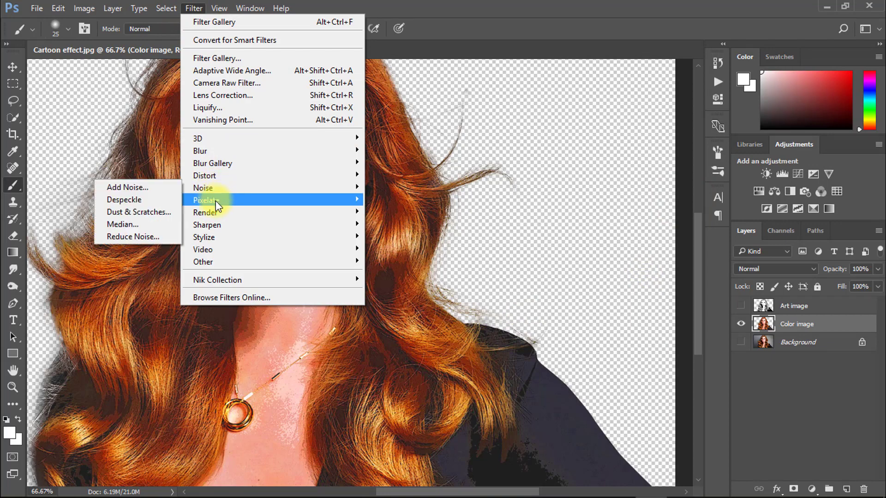
pyautogui.click(217, 237)
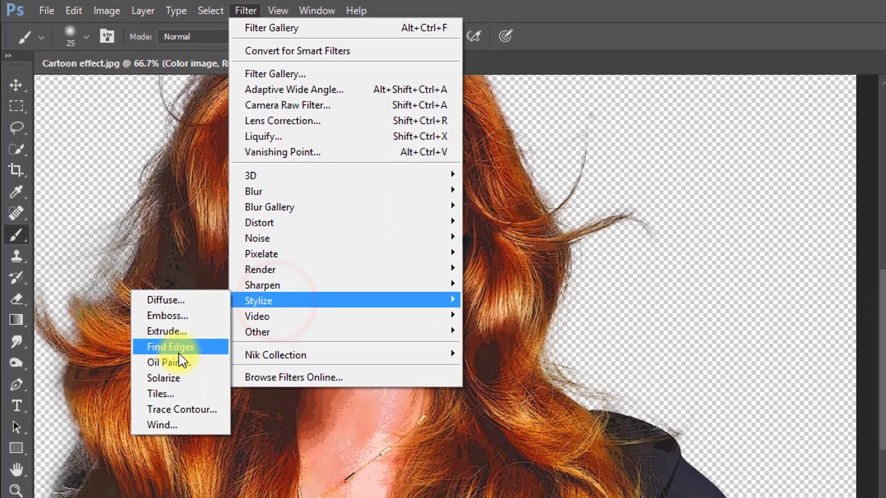
pyautogui.click(180, 361)
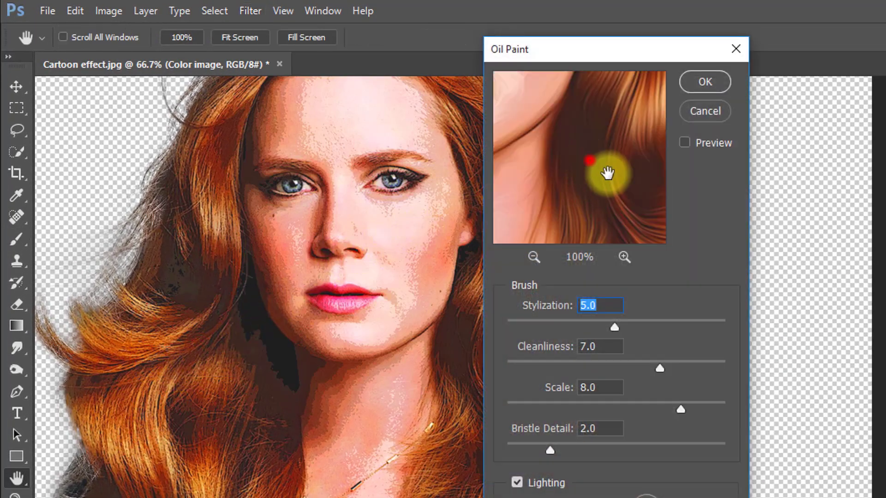
pyautogui.moveTo(607, 173); pyautogui.dragTo(694, 262)
pyautogui.moveTo(536, 182); pyautogui.dragTo(619, 246)
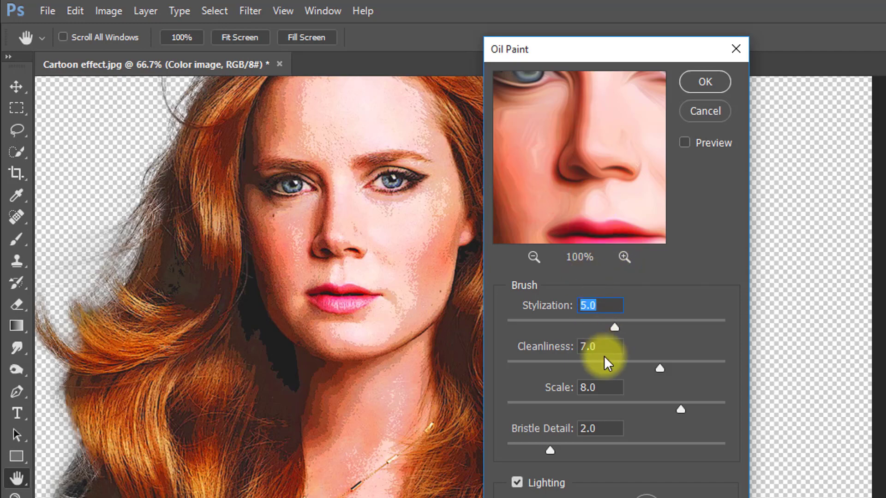
# Step: Set the Oil Paint brush to Stylization 5, Cleanliness 7, Scale 8 and Bristle Detail 2
pyautogui.click(609, 306)
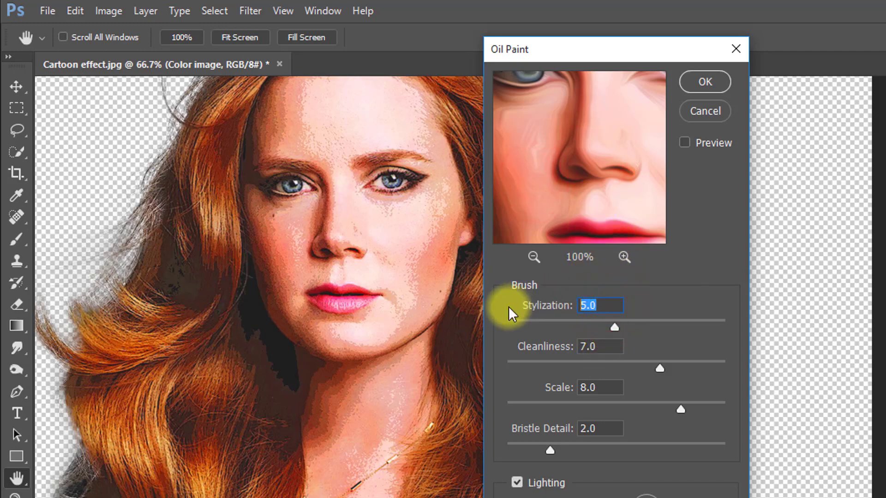
pyautogui.write('5')
pyautogui.click(600, 305)
pyautogui.click(504, 290)
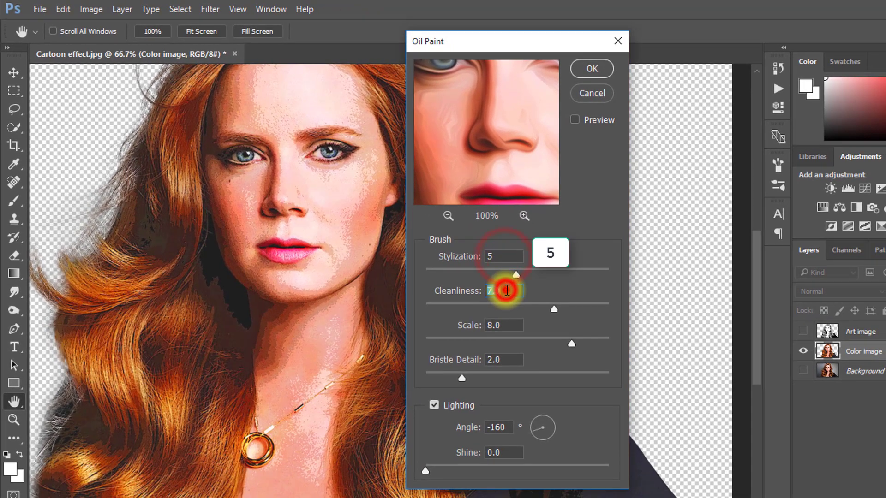
pyautogui.write('7')
pyautogui.click(510, 325)
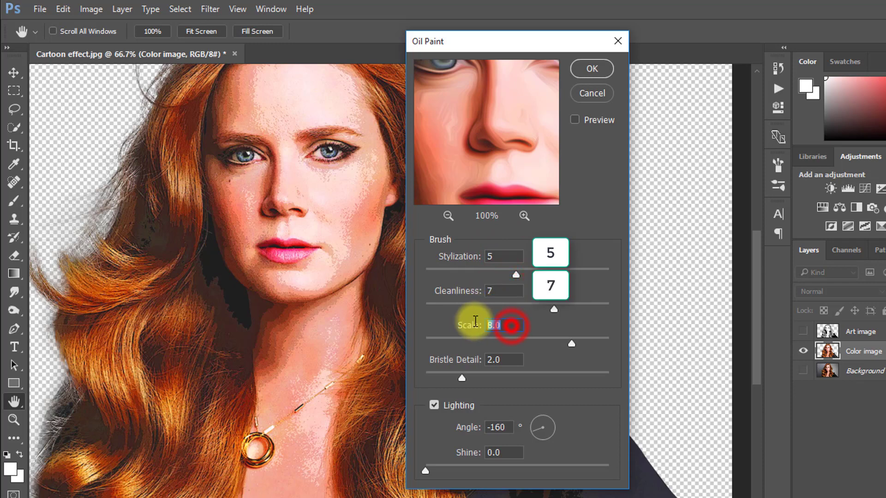
pyautogui.click(506, 358)
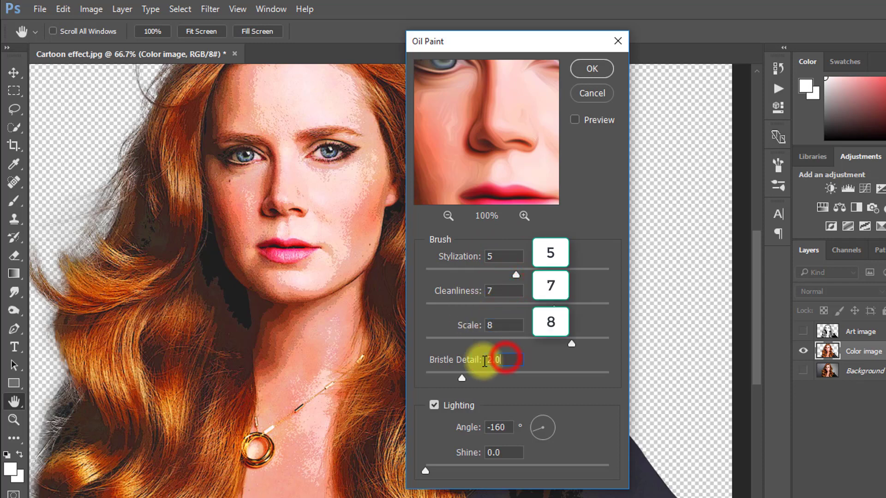
pyautogui.click(507, 360)
pyautogui.moveTo(513, 359); pyautogui.dragTo(473, 360)
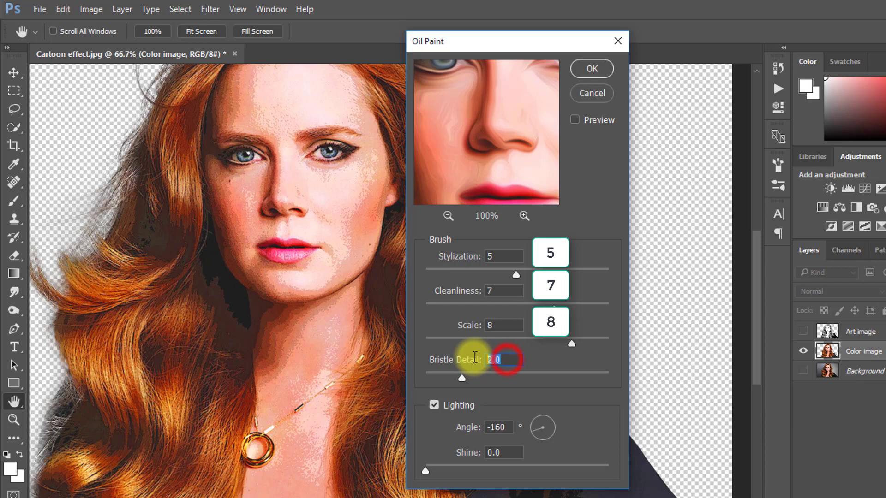
pyautogui.click(506, 385)
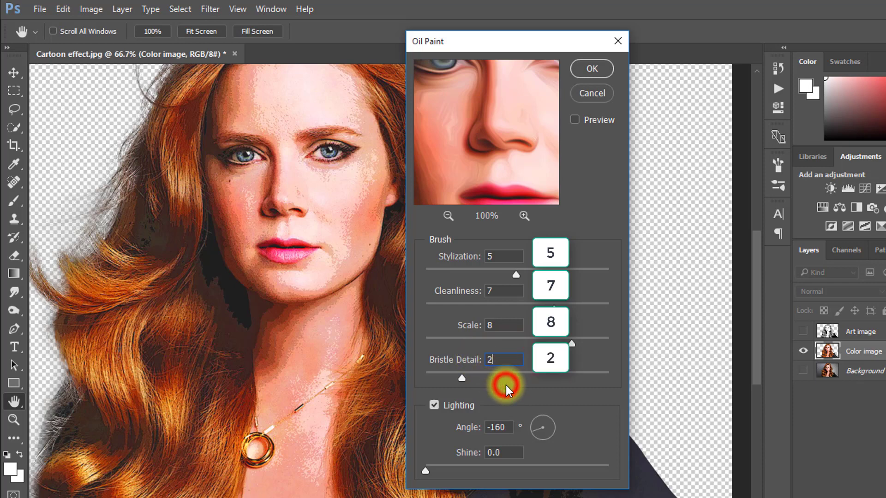
# Step: Set the Oil Paint lighting to Angle -160 and Shine 0, and apply the filter to the Color image layer
pyautogui.moveTo(510, 428); pyautogui.dragTo(483, 428)
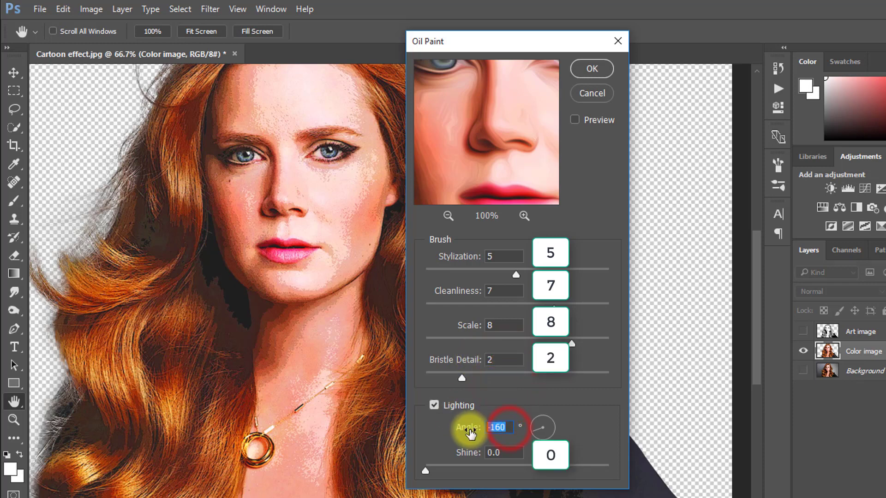
pyautogui.click(508, 426)
pyautogui.moveTo(493, 456); pyautogui.dragTo(468, 458)
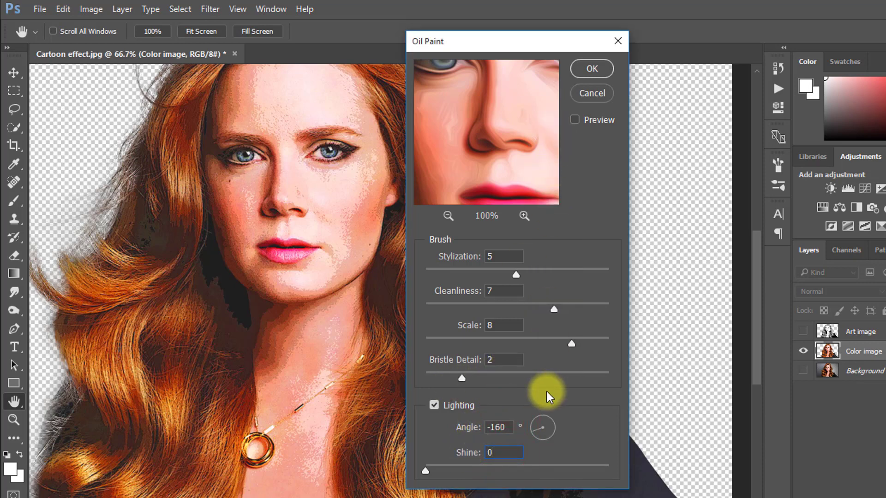
pyautogui.write('0.1')
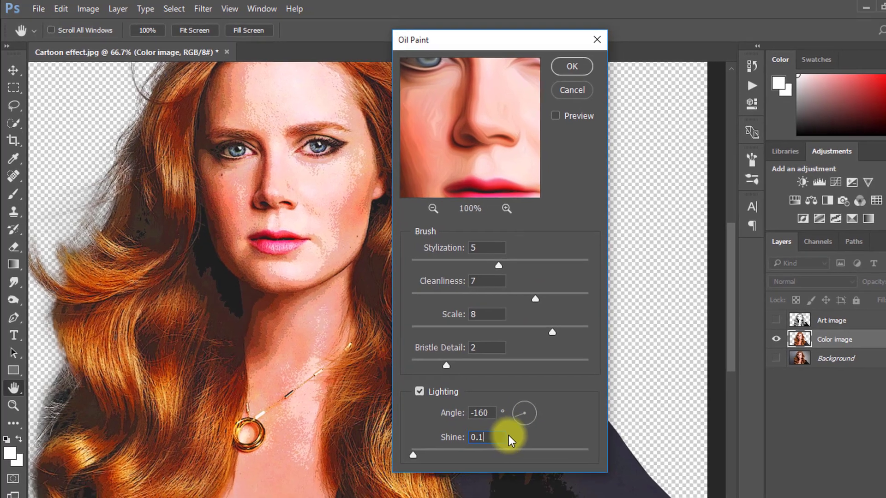
pyautogui.moveTo(514, 451); pyautogui.dragTo(494, 453)
pyautogui.moveTo(474, 417); pyautogui.dragTo(424, 421)
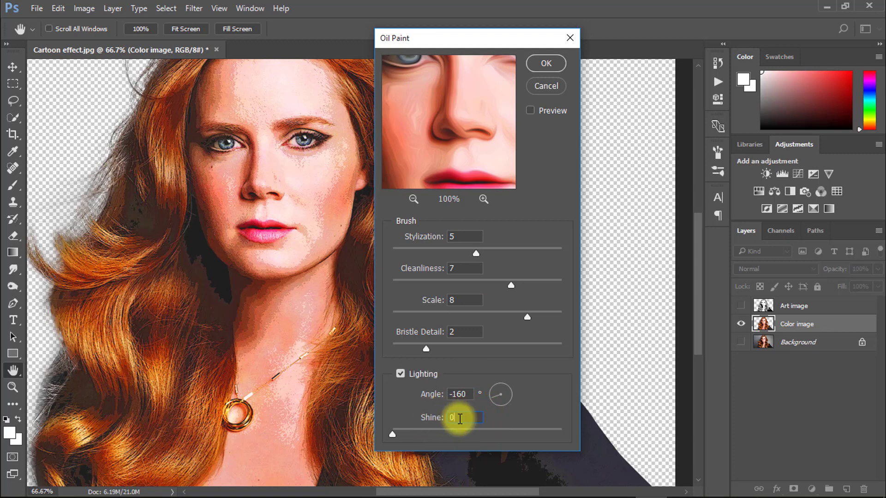
pyautogui.click(542, 65)
pyautogui.press('b')
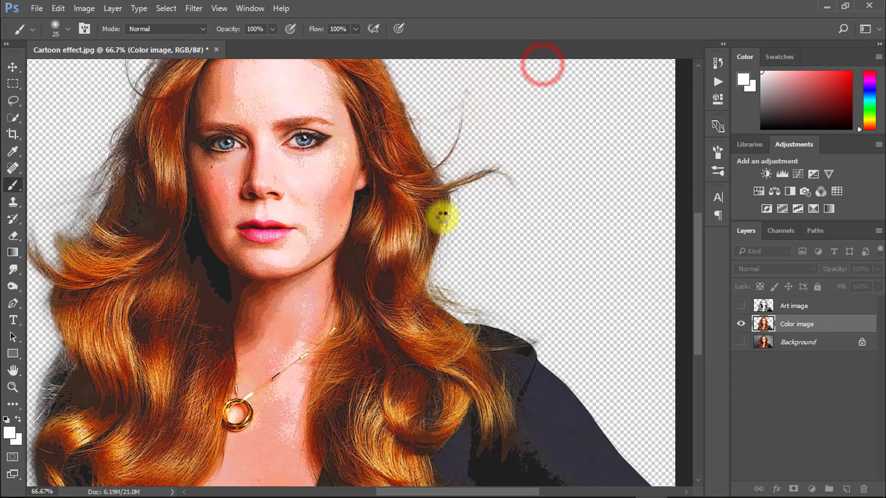
# Step: Select and show the Art image layer, and set its blend mode to Multiply
pyautogui.moveTo(278, 190); pyautogui.dragTo(345, 203)
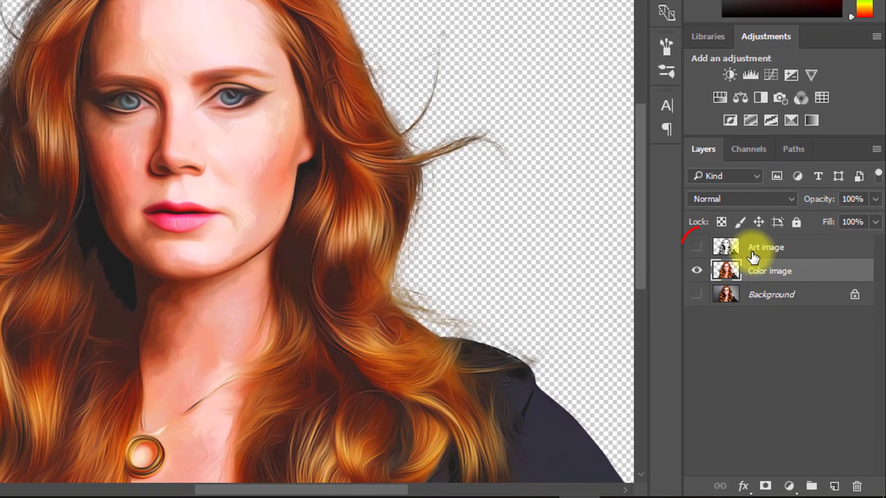
pyautogui.click(775, 258)
pyautogui.click(705, 257)
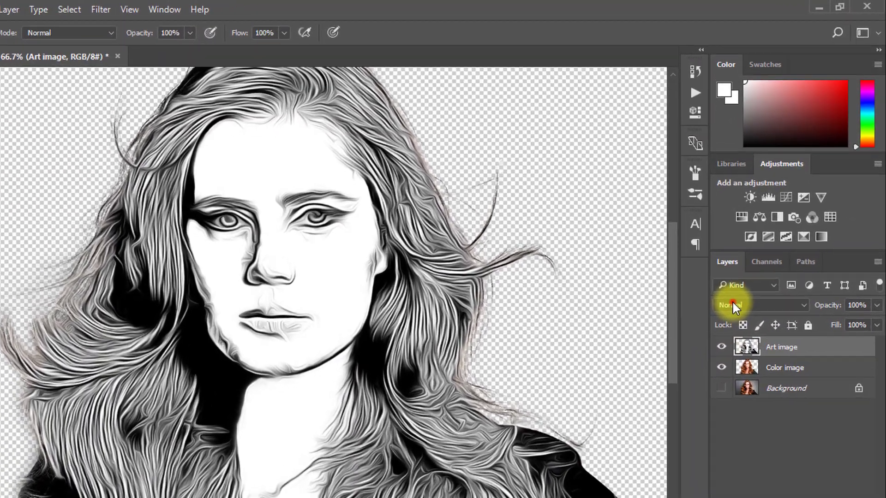
pyautogui.click(750, 268)
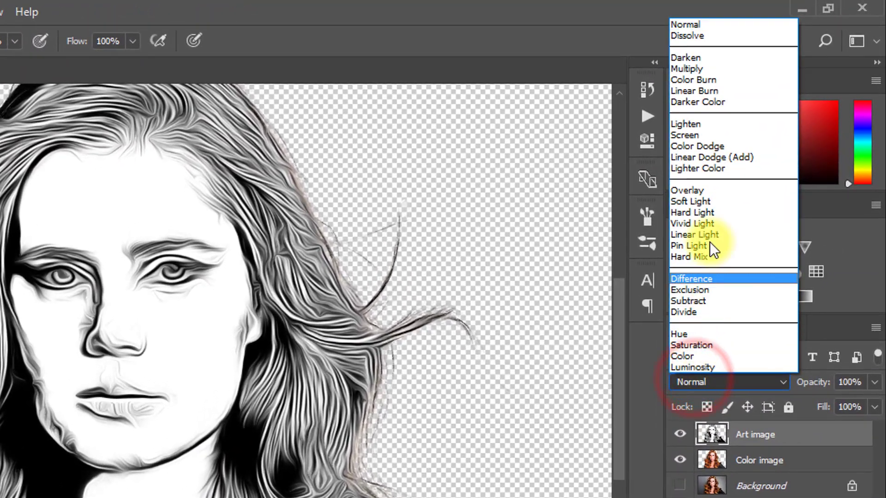
pyautogui.click(694, 68)
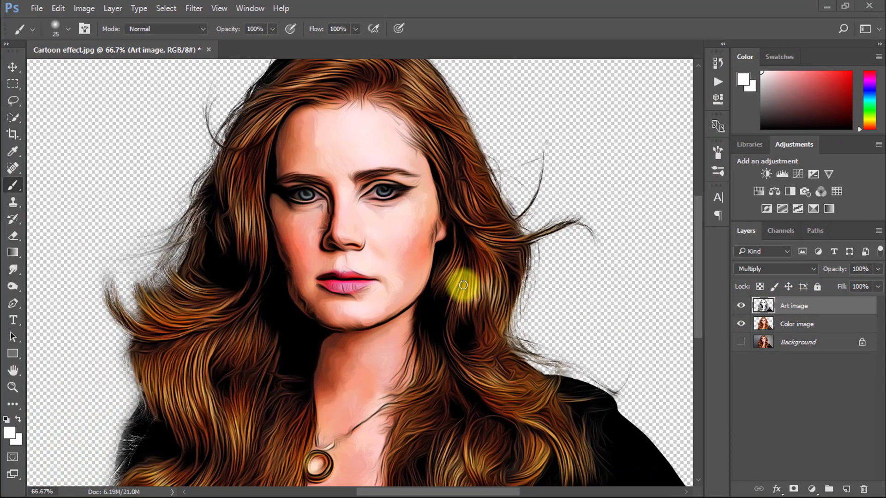
# Step: Stamp all visible layers into a new merged layer on top and open it in the Camera Raw Filter
pyautogui.hotkey('ctrl', 'alt', 'shift', 'e')
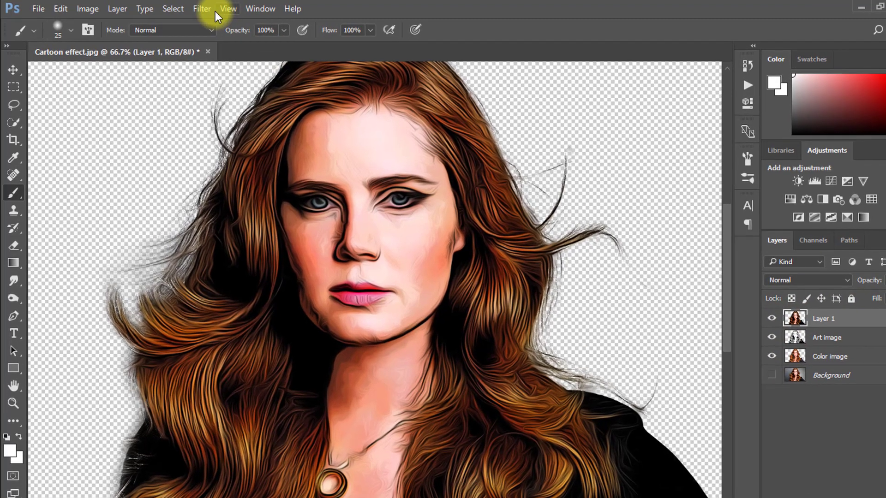
pyautogui.click(194, 9)
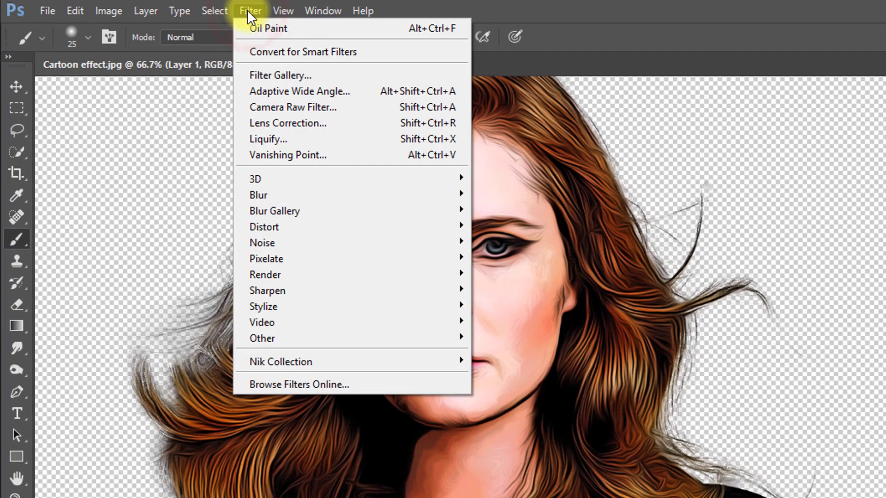
pyautogui.click(291, 104)
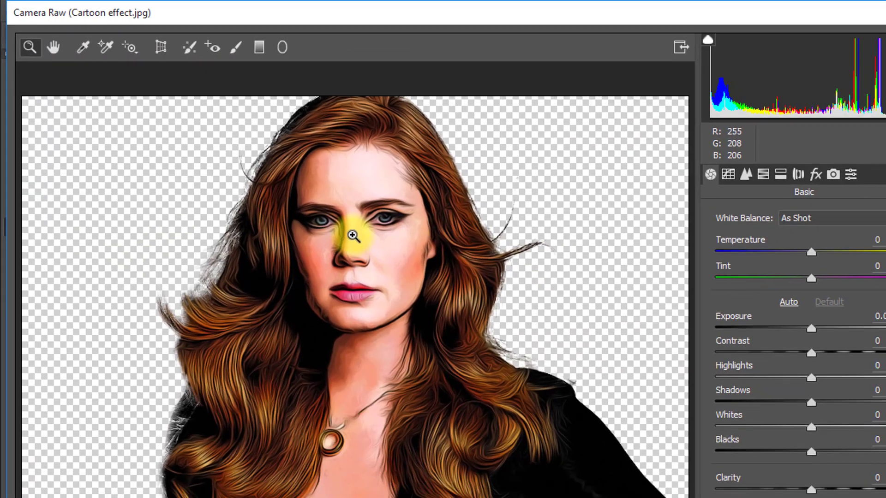
pyautogui.click(370, 249)
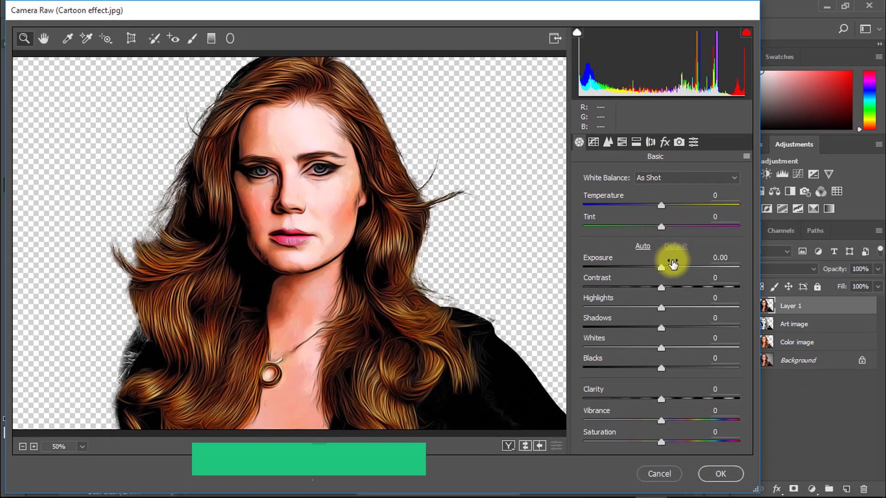
# Step: Apply Camera Raw with Exposure +0.65, Contrast +18, Highlights -27, Shadows +24, Whites -28, Blacks -23, Clarity +5 and Vibrance +3
pyautogui.moveTo(661, 268)
pyautogui.mouseDown()
pyautogui.moveTo(673, 271)
pyautogui.moveTo(674, 290)
pyautogui.moveTo(671, 266)
pyautogui.mouseUp()
pyautogui.moveTo(661, 307); pyautogui.dragTo(637, 346)
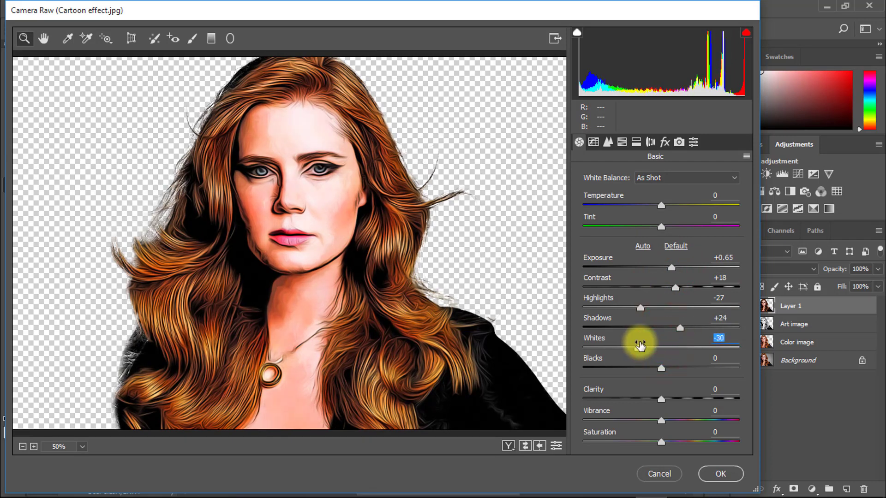
pyautogui.moveTo(661, 368); pyautogui.dragTo(643, 368)
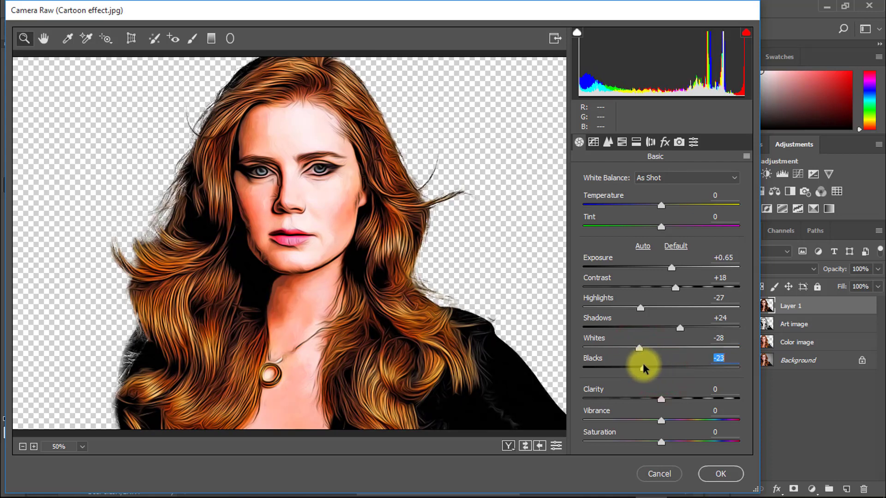
pyautogui.moveTo(660, 400); pyautogui.dragTo(664, 419)
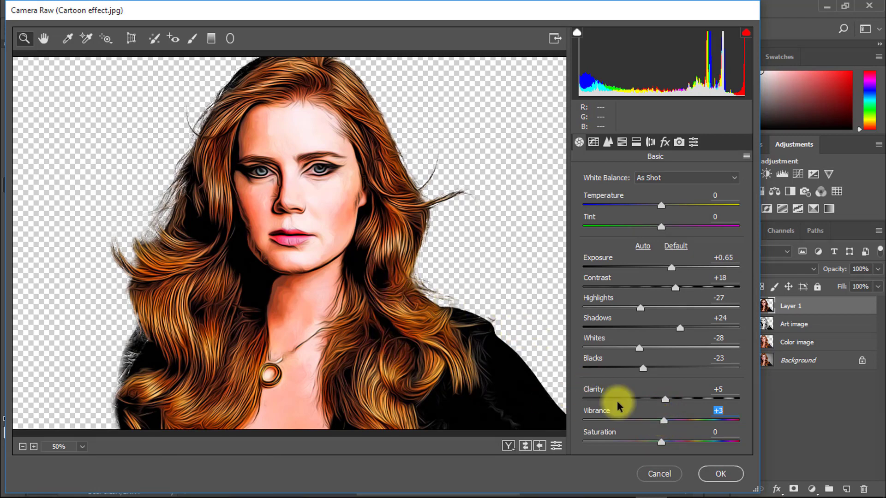
pyautogui.click(721, 474)
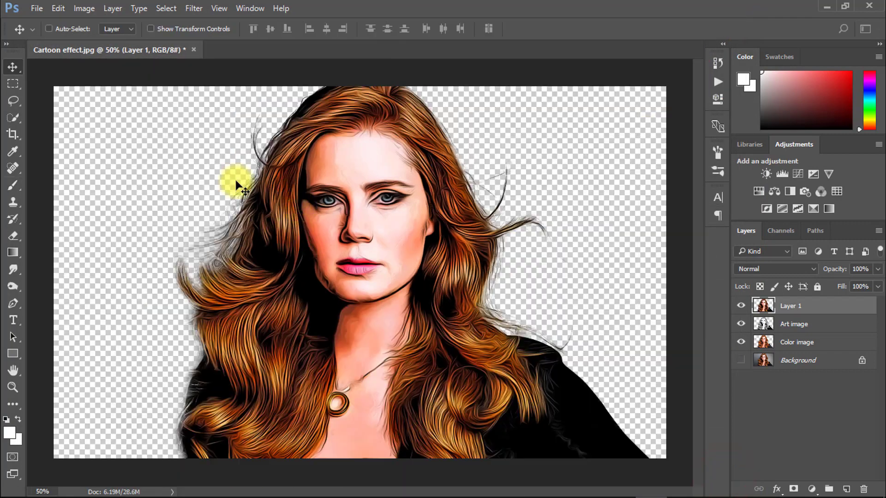
# Step: Show only the Background layer to compare the original photo with the cartoon result
pyautogui.click(741, 361)
pyautogui.keyDown('alt'); pyautogui.click(740, 361); pyautogui.keyUp('alt')
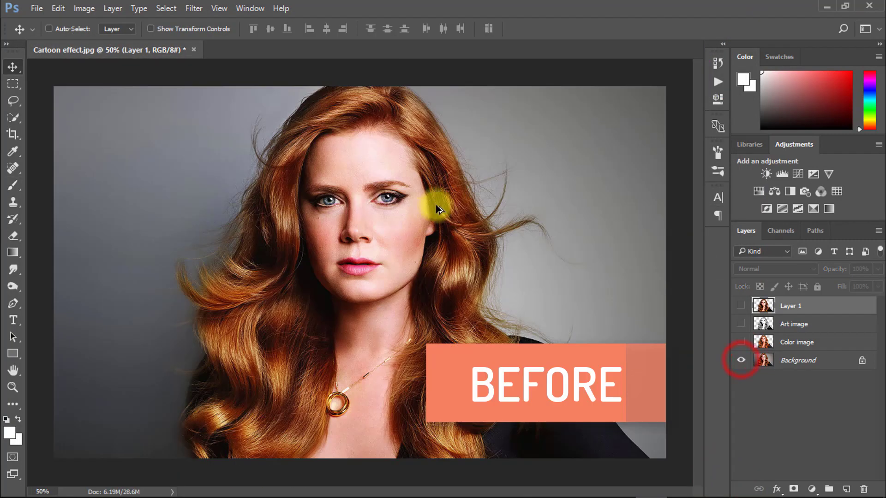
# Step: Show all the layers of the cartoon document again and open the gradient-background-wallpaper image
pyautogui.keyDown('alt'); pyautogui.click(741, 361); pyautogui.keyUp('alt')
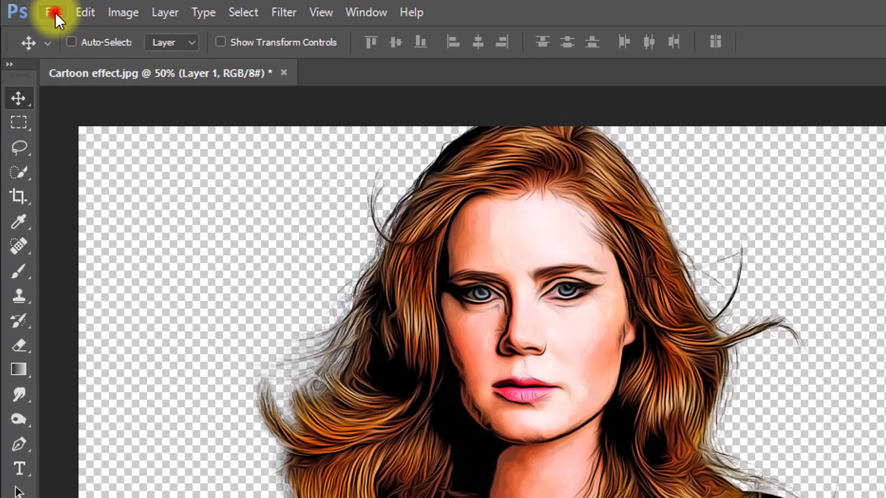
pyautogui.click(37, 9)
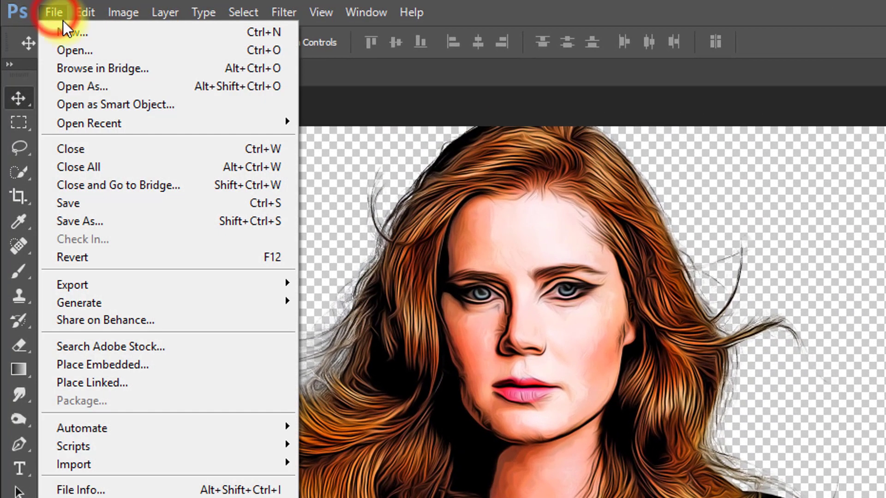
pyautogui.click(78, 46)
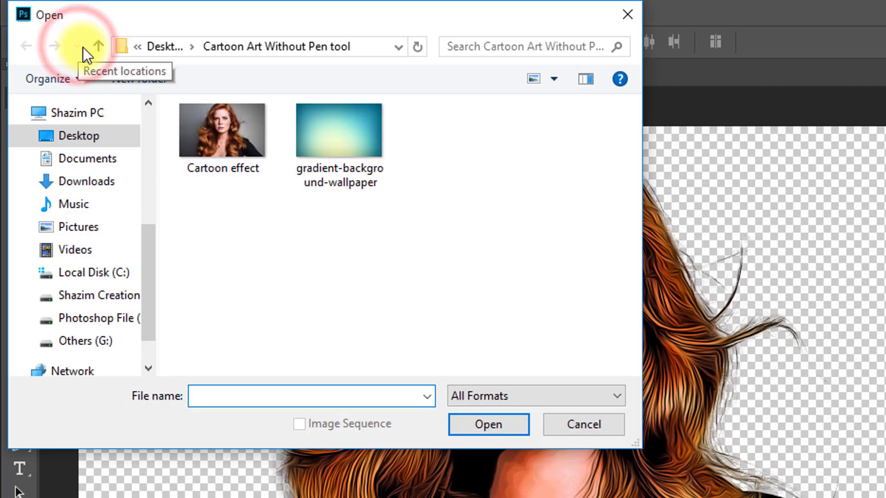
pyautogui.click(333, 149)
pyautogui.click(496, 429)
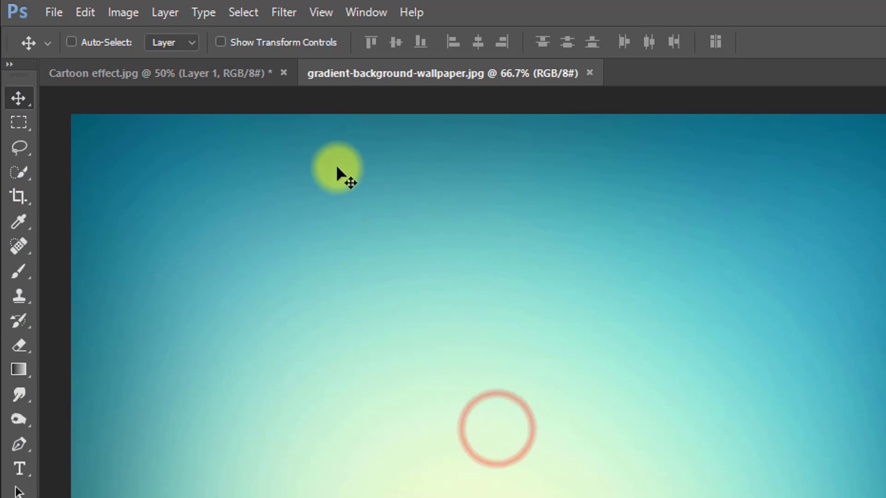
# Step: Copy the merged cartoon layer into the gradient wallpaper document, scale it to about 86.5%, and align it with the canvas's top-right corner
pyautogui.click(144, 77)
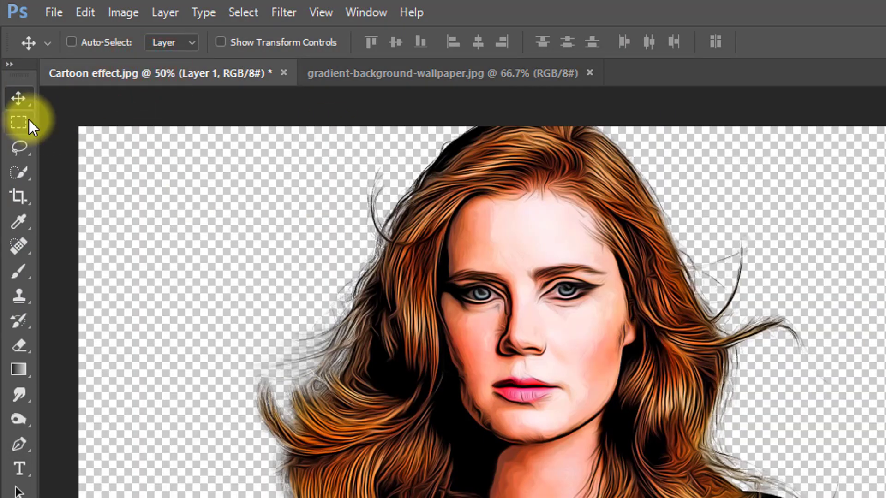
pyautogui.moveTo(448, 301); pyautogui.dragTo(443, 261)
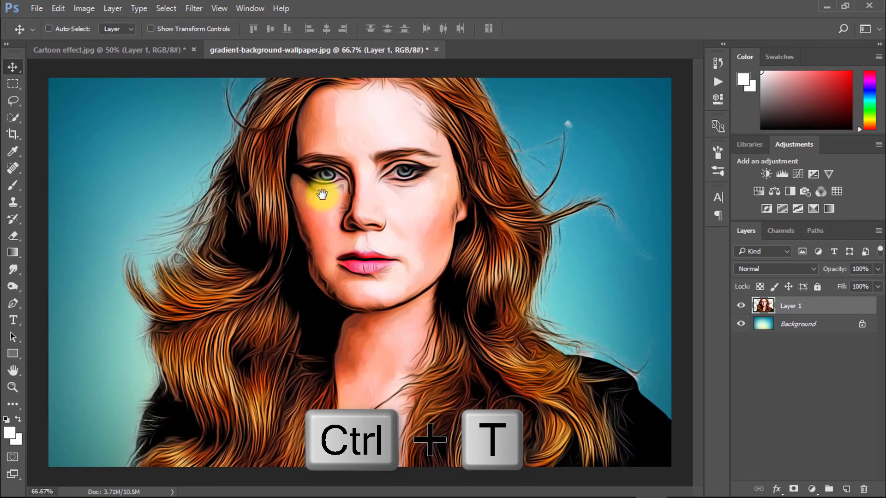
pyautogui.hotkey('ctrl', 't')
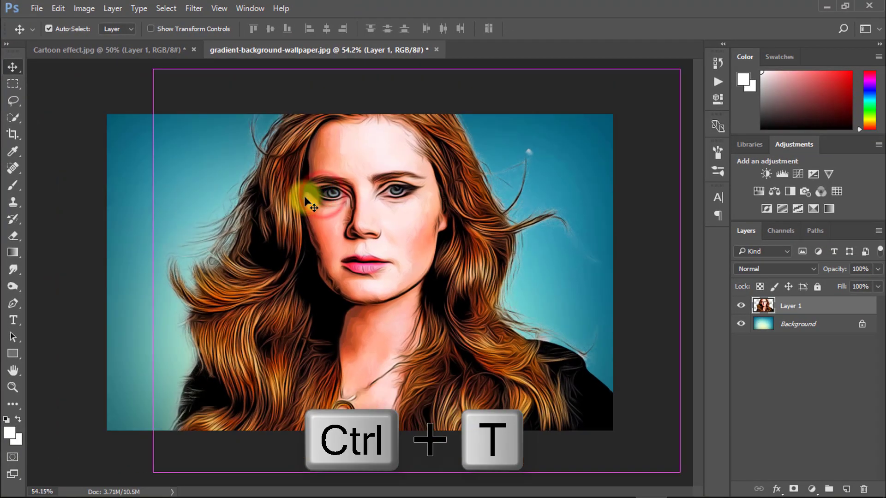
pyautogui.moveTo(678, 70); pyautogui.dragTo(637, 85)
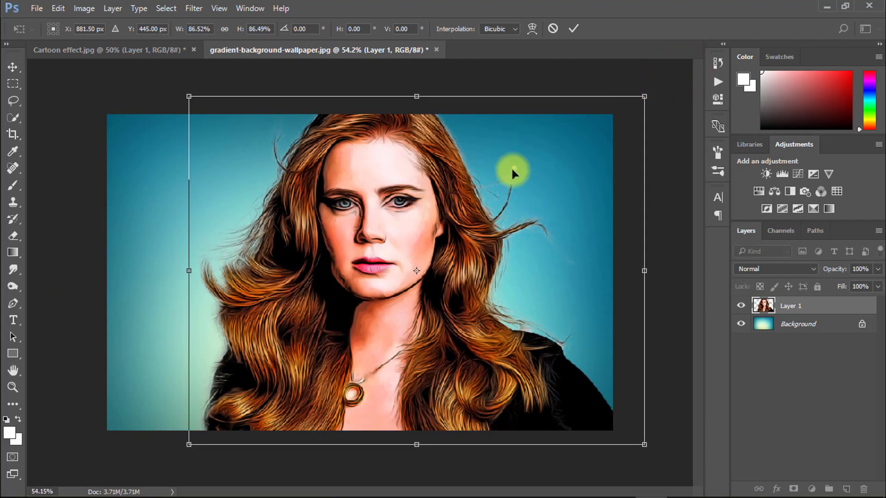
pyautogui.moveTo(511, 167); pyautogui.dragTo(488, 195)
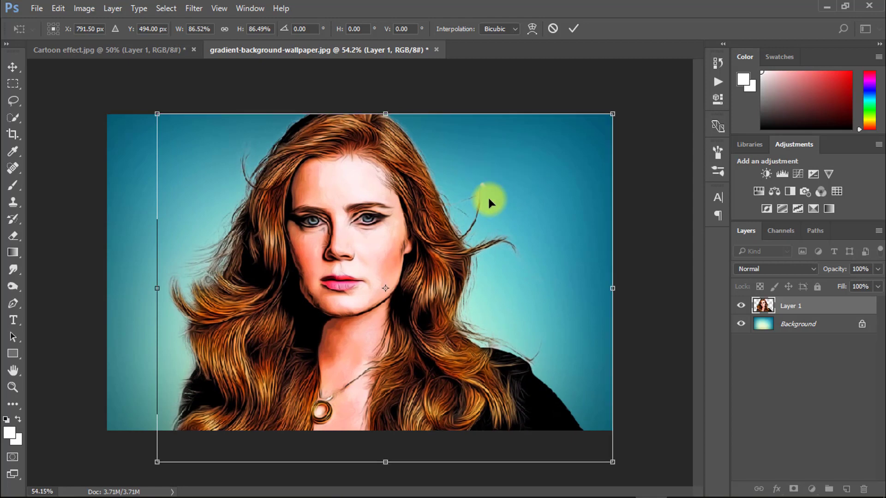
pyautogui.press('Return')
# Step: Add a Brightness/Contrast adjustment clipped to the gradient Background layer, with Brightness 80 and Contrast 22
pyautogui.click(781, 320)
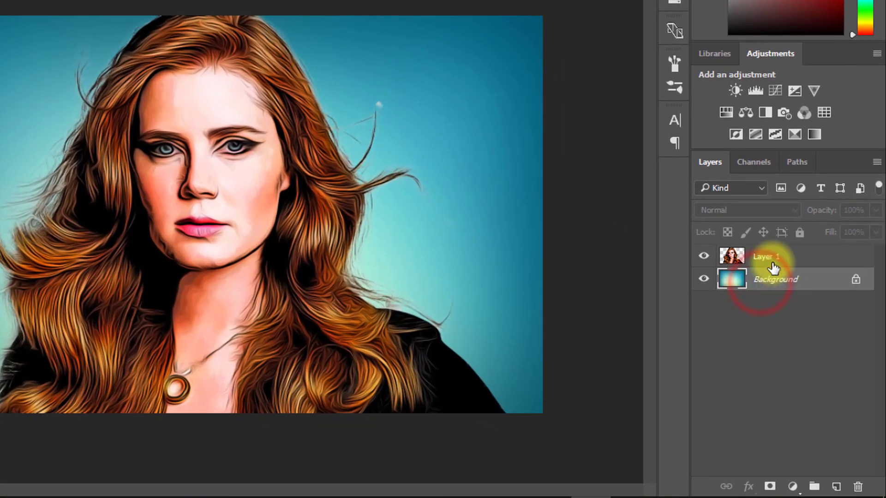
pyautogui.click(735, 92)
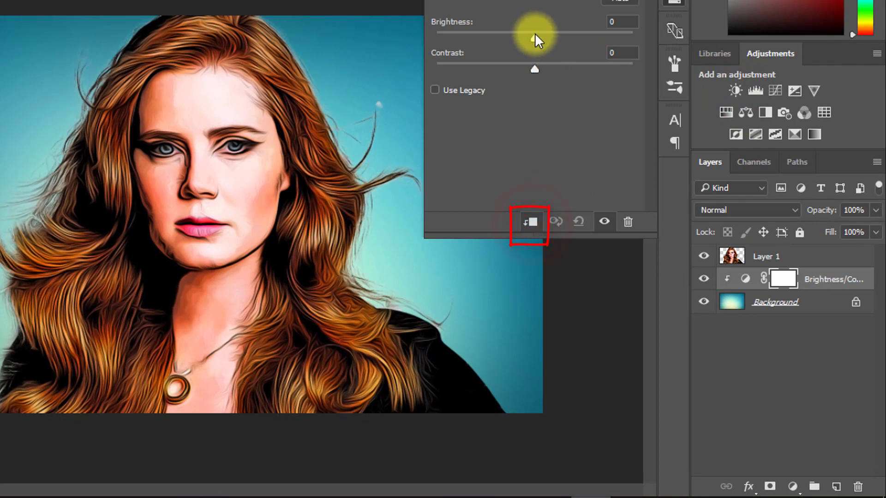
pyautogui.moveTo(535, 34); pyautogui.dragTo(577, 51)
pyautogui.moveTo(534, 69); pyautogui.dragTo(556, 68)
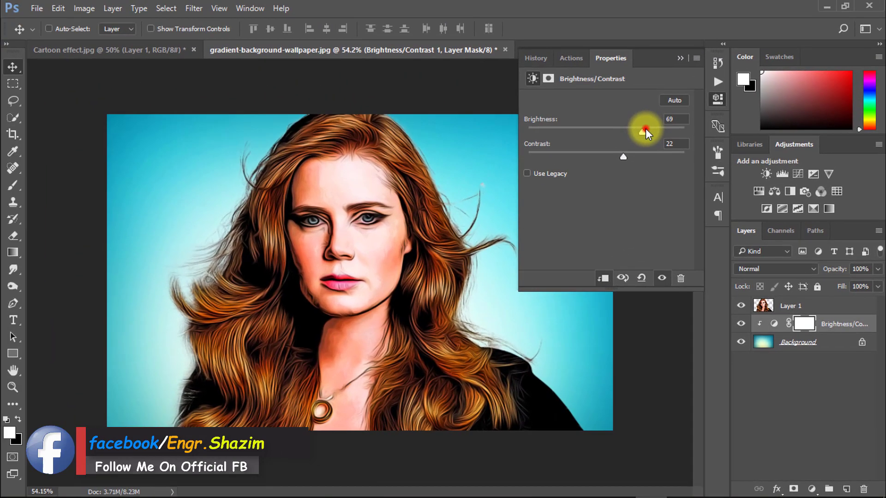
pyautogui.moveTo(583, 36); pyautogui.dragTo(575, 38)
pyautogui.moveTo(638, 134); pyautogui.dragTo(649, 135)
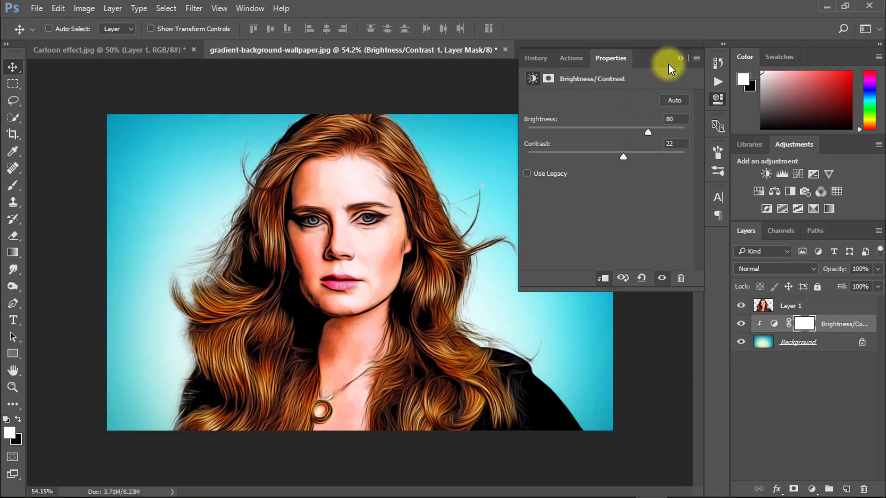
pyautogui.click(681, 58)
pyautogui.moveTo(359, 291)
pyautogui.mouseDown()
pyautogui.moveTo(398, 298)
pyautogui.moveTo(366, 297)
pyautogui.mouseUp()
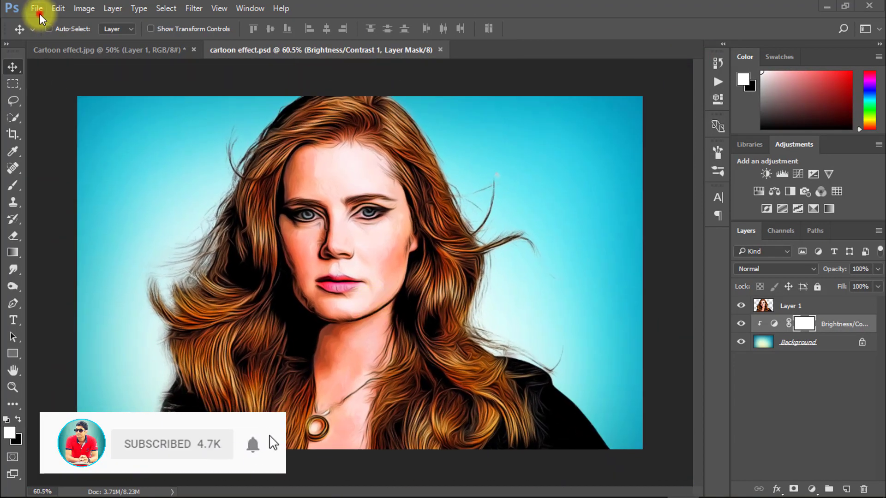
# Step: Save the composite as a JPEG named "cartoon effect without pen" in the Cartoon Art Without Pen tool folder
pyautogui.click(36, 8)
pyautogui.click(62, 150)
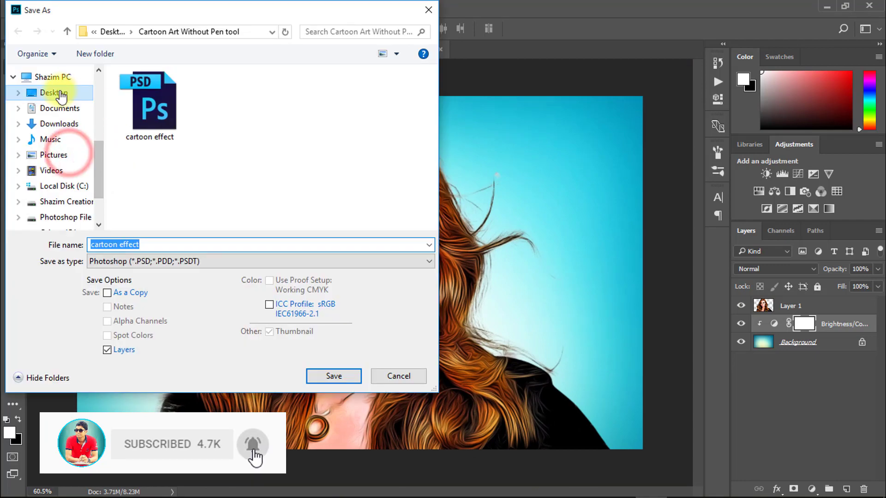
pyautogui.click(59, 91)
pyautogui.doubleClick(160, 124)
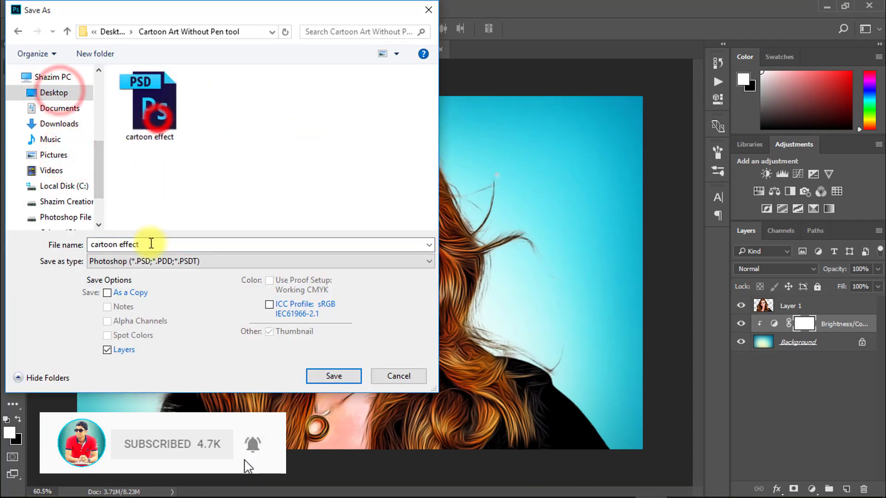
pyautogui.click(149, 243)
pyautogui.click(155, 261)
pyautogui.click(144, 352)
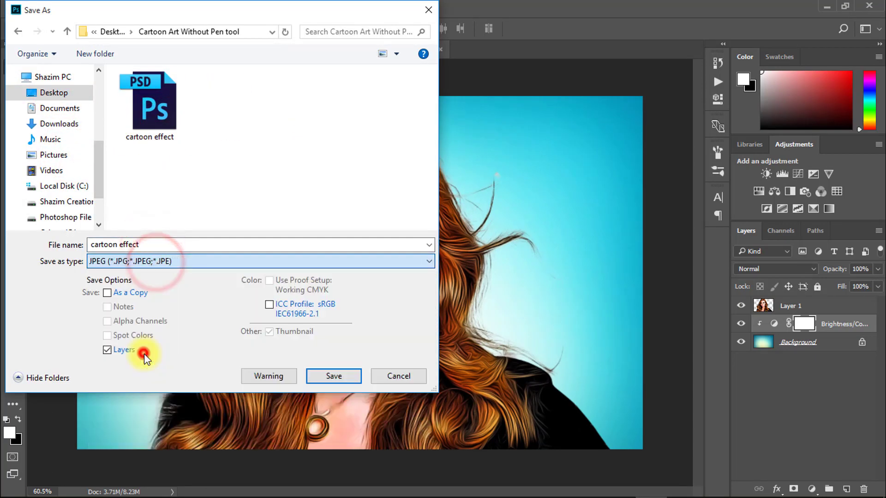
pyautogui.click(163, 246)
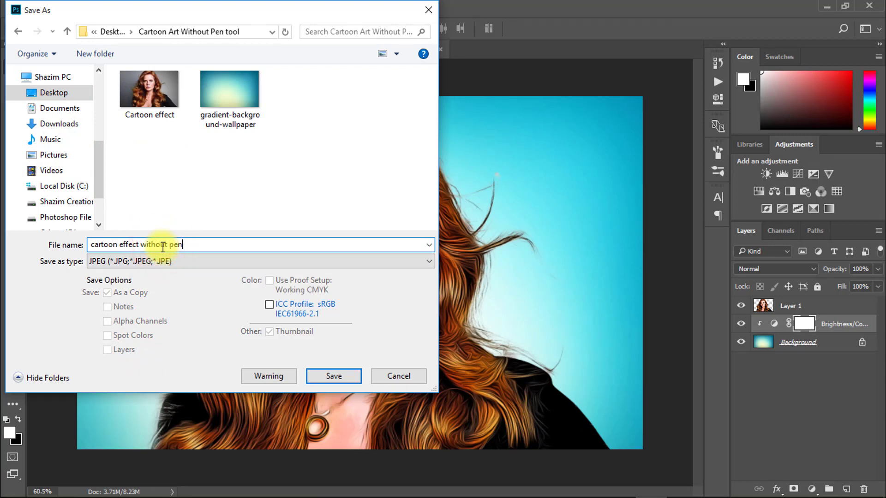
pyautogui.press('Return')
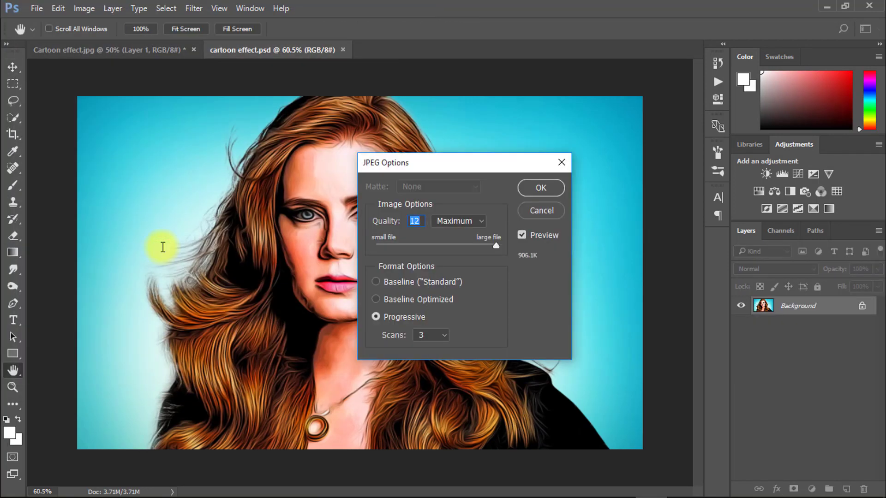